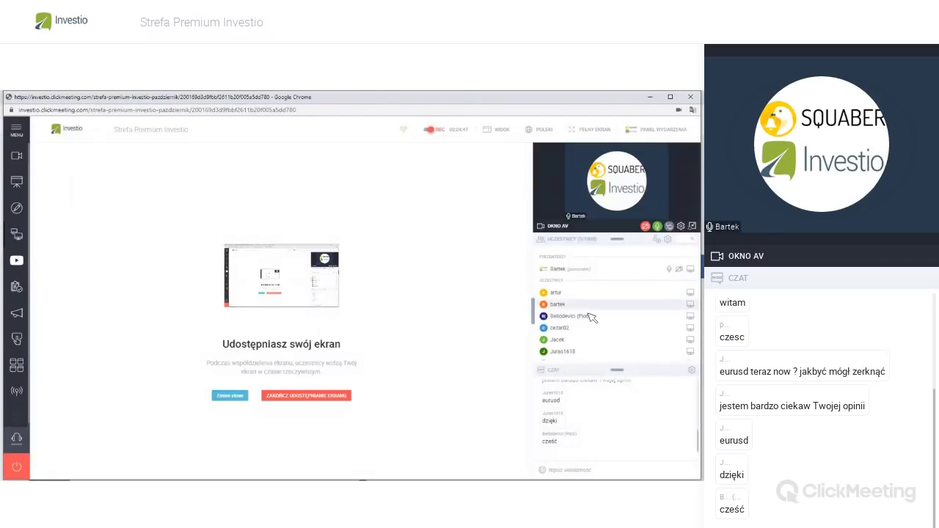
scroll(592, 323, "down", 1)
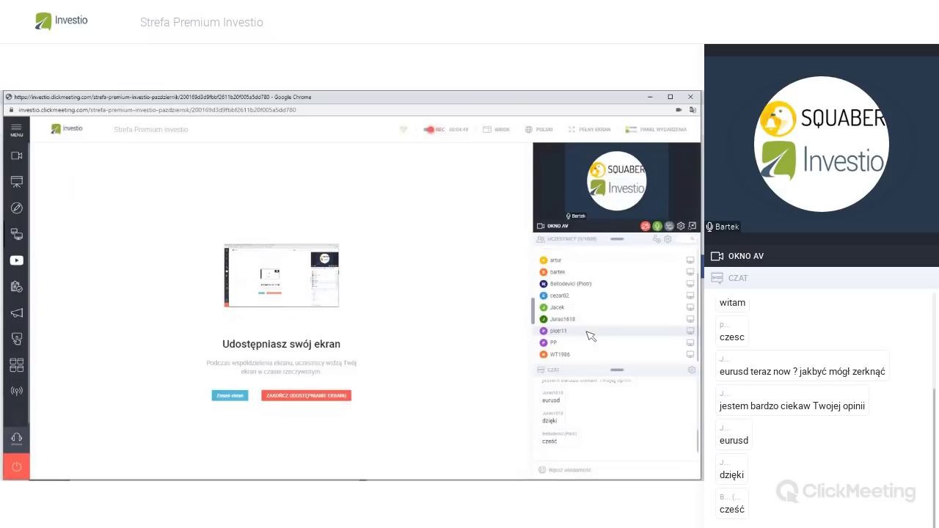
scroll(592, 336, "up", 1)
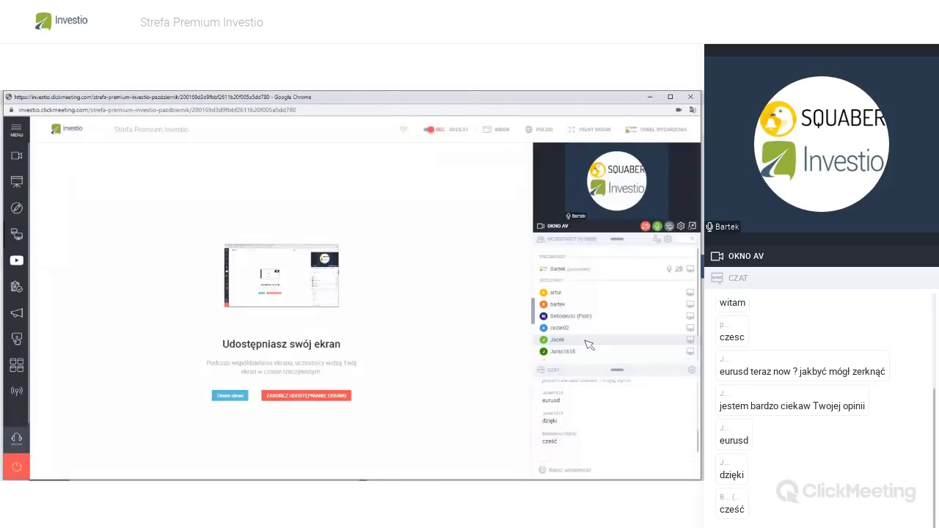
- Switch to the Strefa Premium page, enlarge the Germany 30 chart image in the newest Puls Premium post for review, and close it
mouse_move(375, 478)
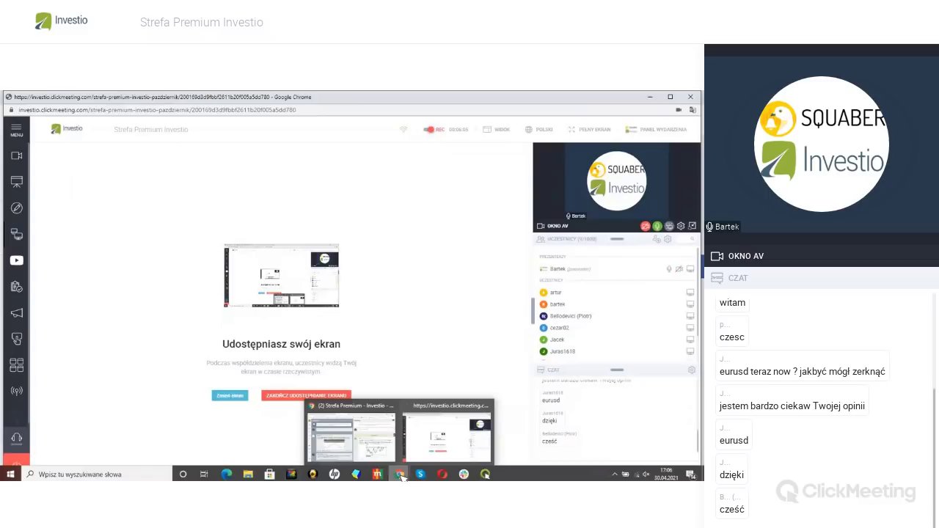
left_click(376, 449)
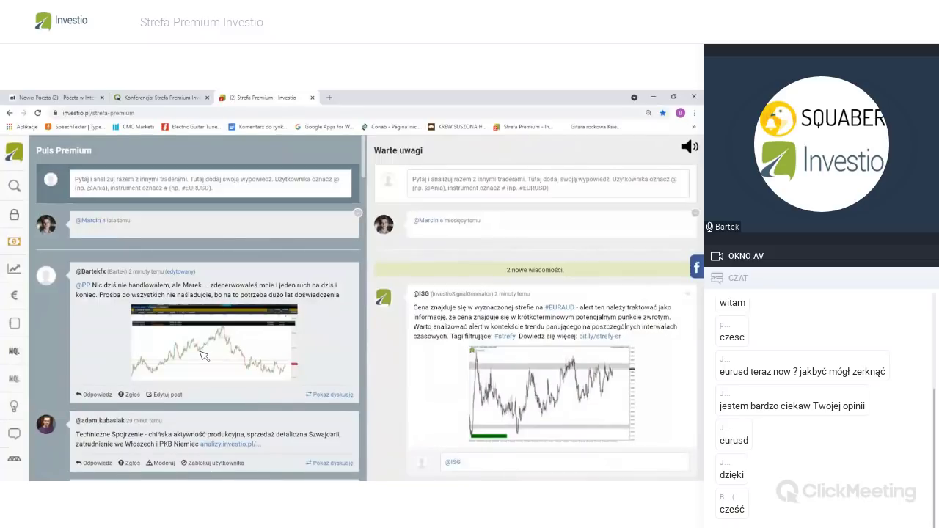
scroll(200, 382, "down", 5)
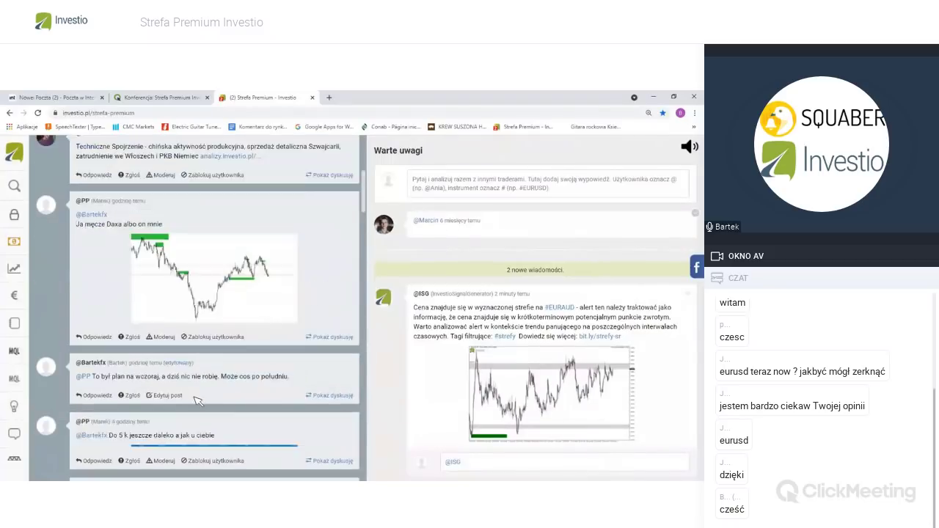
scroll(199, 398, "up", 10)
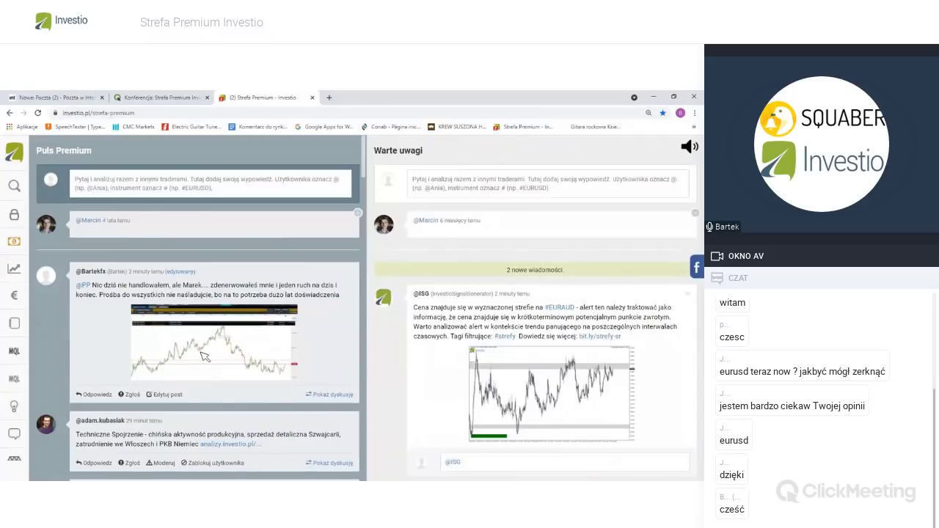
key("alt+Tab")
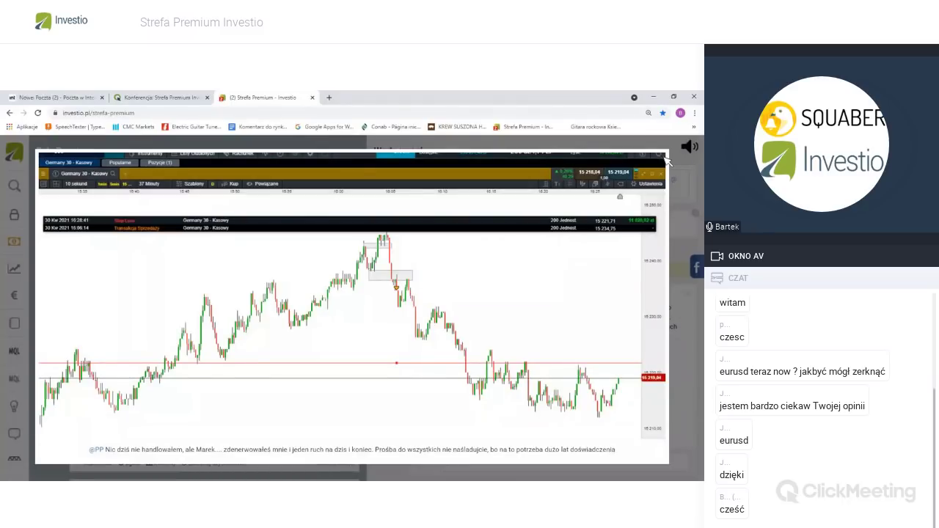
left_click(666, 159)
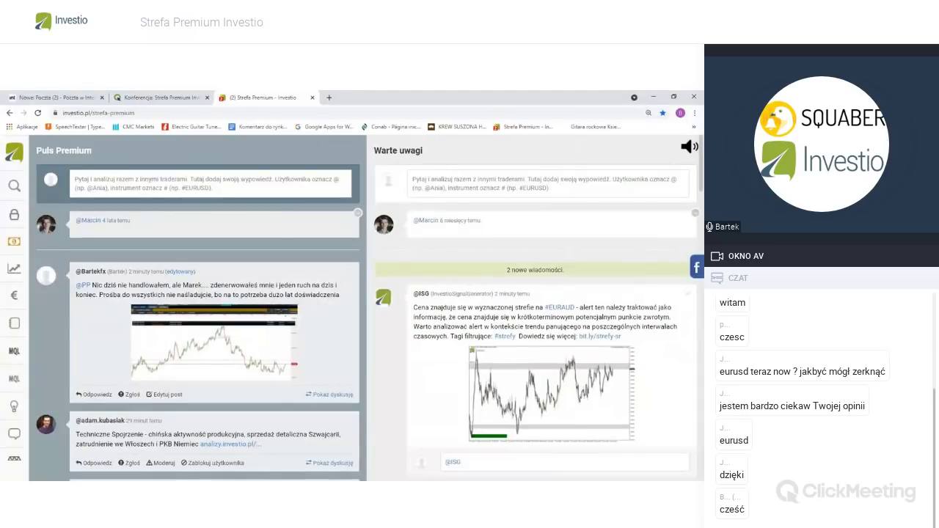
- Switch to the mForex trading terminal, set the DE30.f chart to M15, and mark a small rectangle zone around 15205 by the latest candles
mouse_move(378, 476)
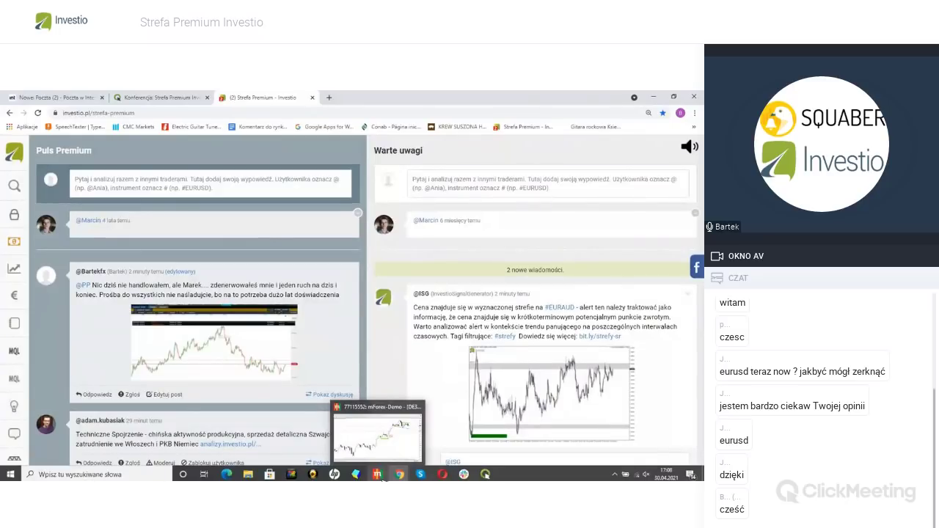
left_click(381, 475)
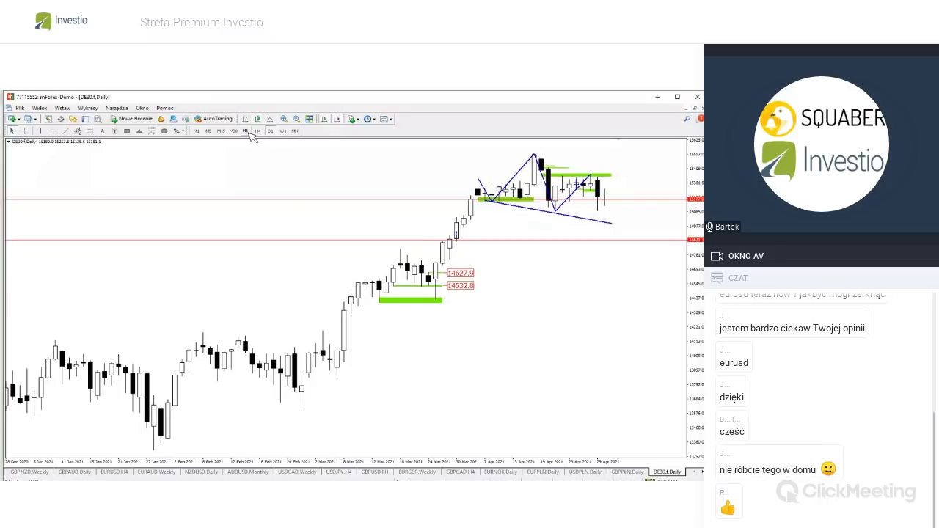
left_click(196, 130)
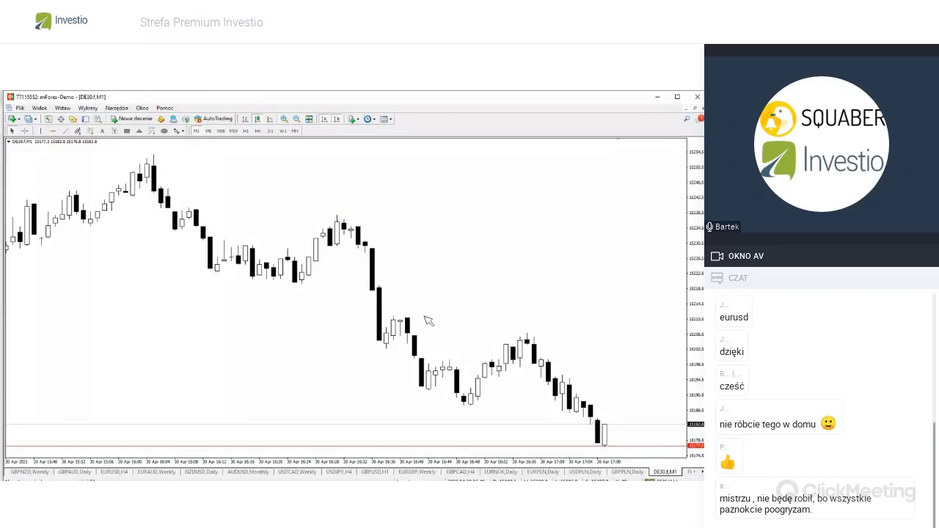
left_click(220, 130)
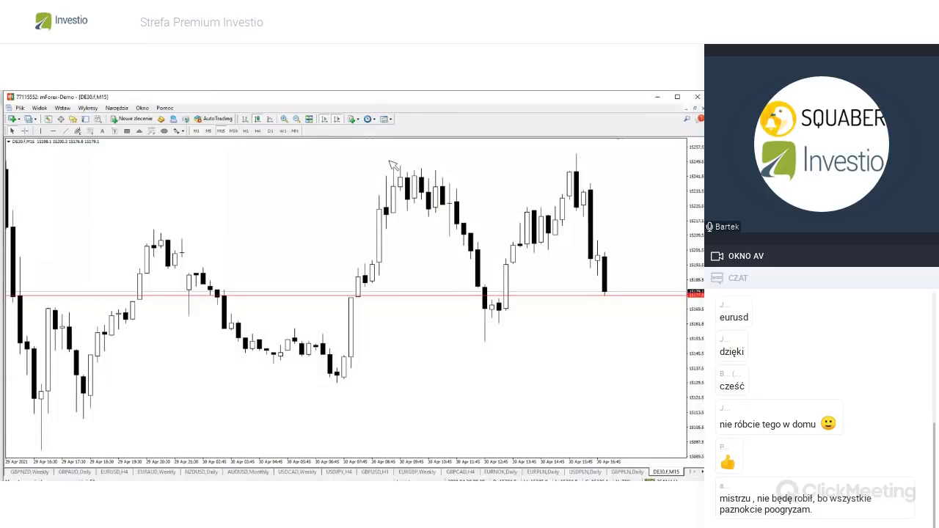
left_click(297, 120)
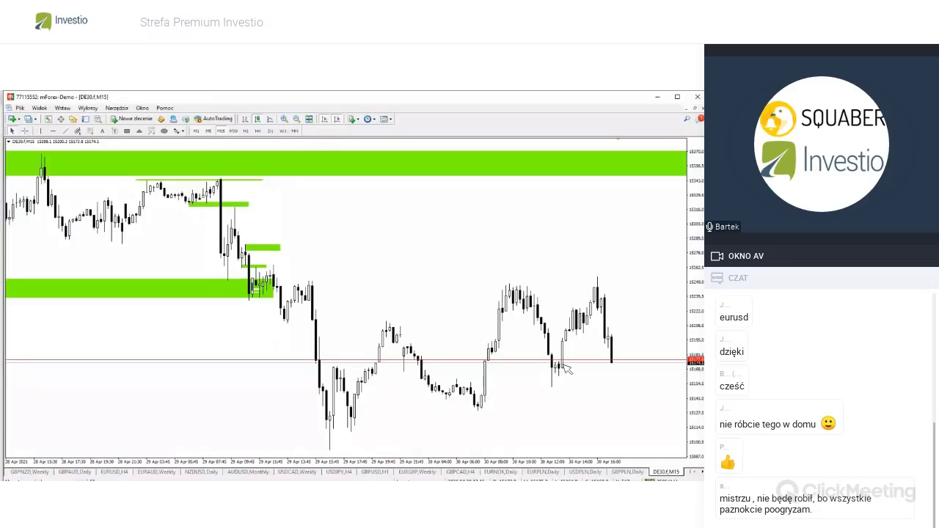
mouse_move(615, 367)
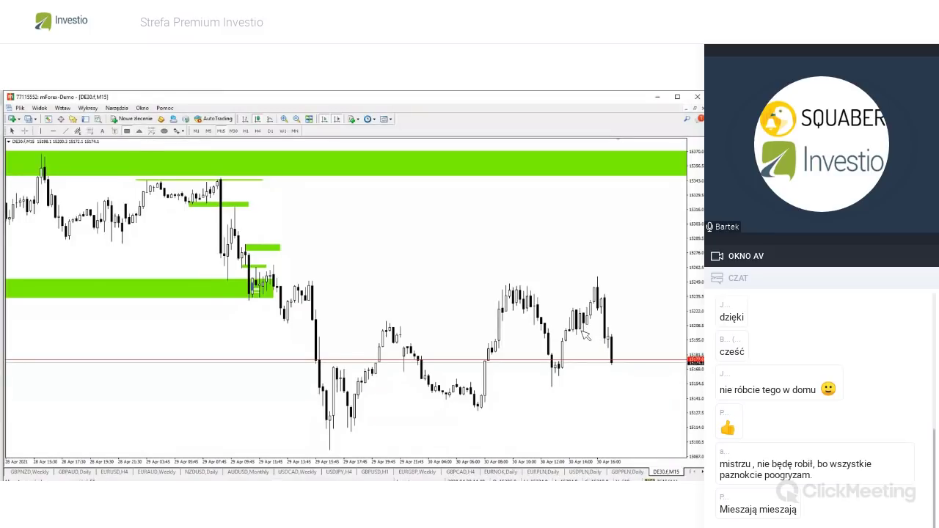
left_click_drag(626, 329, 626, 326)
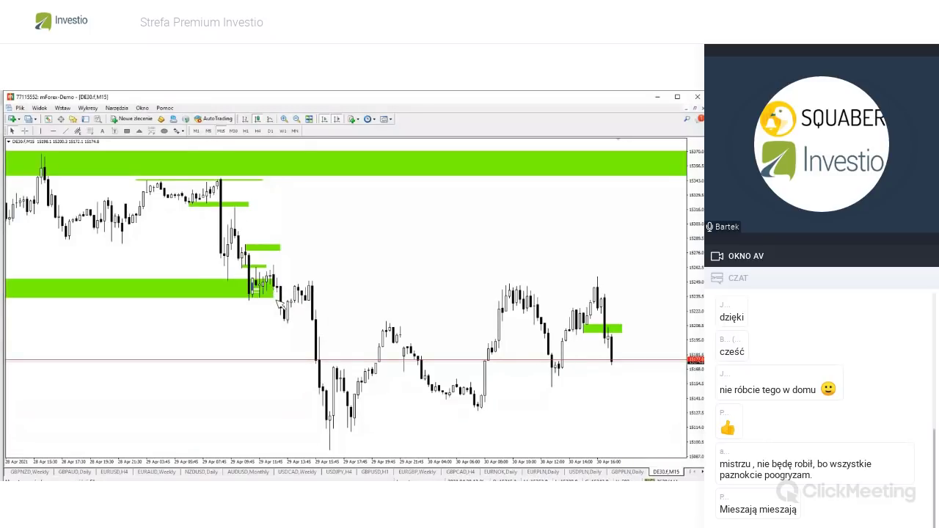
- Draw a long rectangle support zone on the DE30.f M15 chart from the 21 April low to past the latest 30 April candle
left_click(295, 121)
left_click(296, 121)
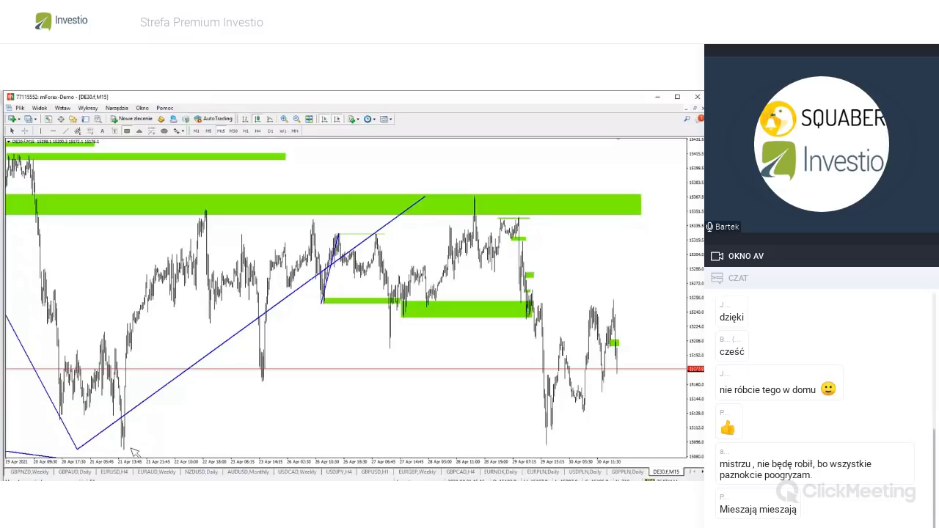
left_click_drag(123, 449, 361, 272)
left_click_drag(445, 233, 654, 442)
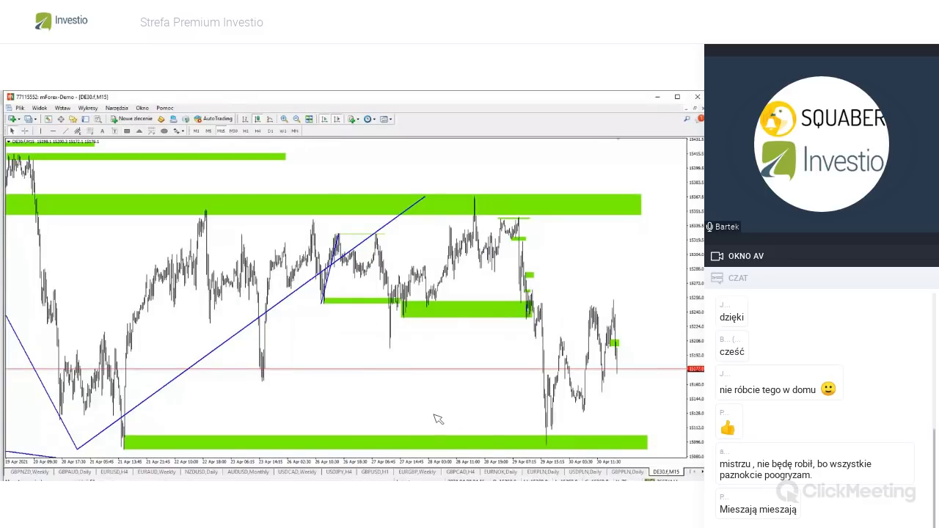
- Examine the recent DE30.f candles and marked zones on the daily and weekly timeframes
left_click(271, 132)
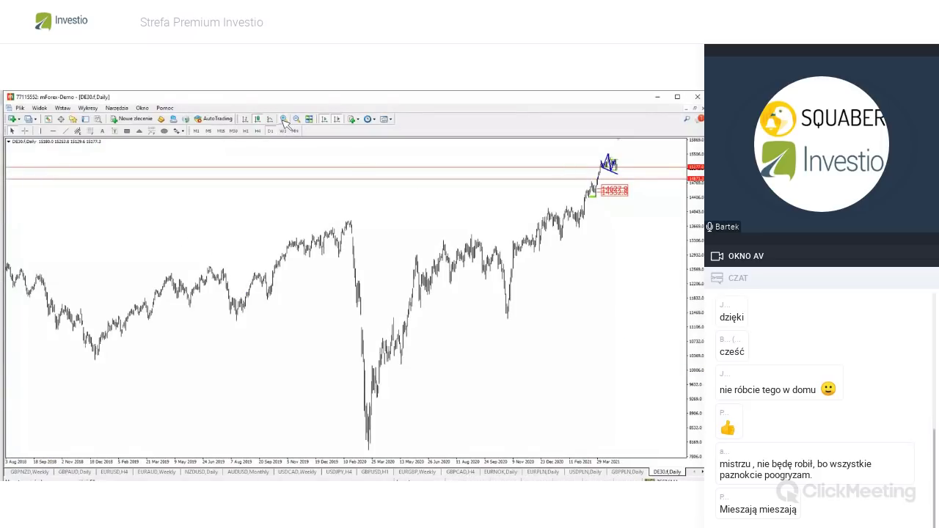
left_click(284, 119)
left_click(284, 120)
left_click(284, 120)
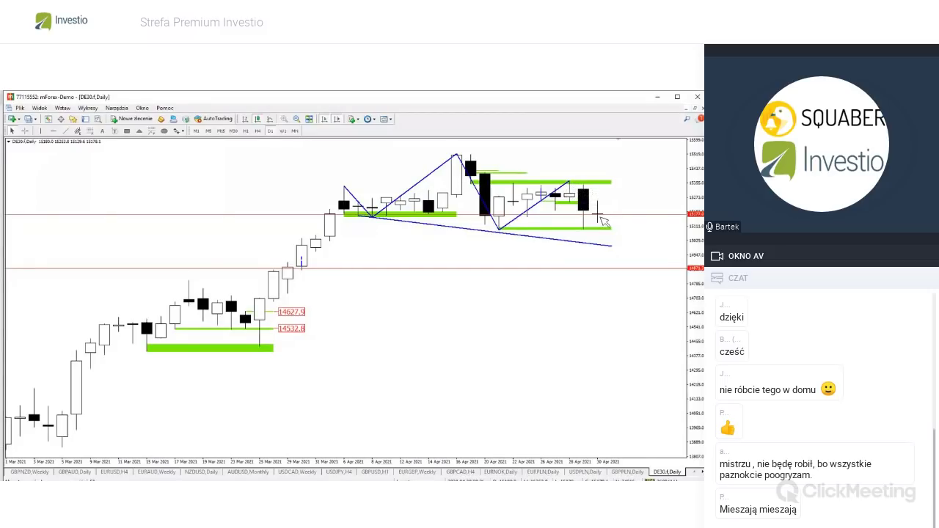
left_click(283, 130)
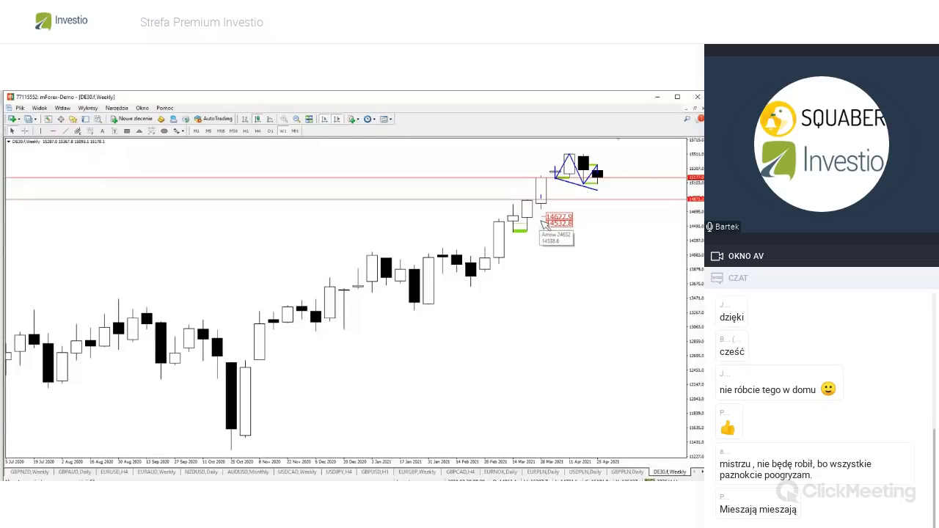
- Set the DE30.f chart to the monthly timeframe and add a horizontal line at about 14180
left_click(295, 131)
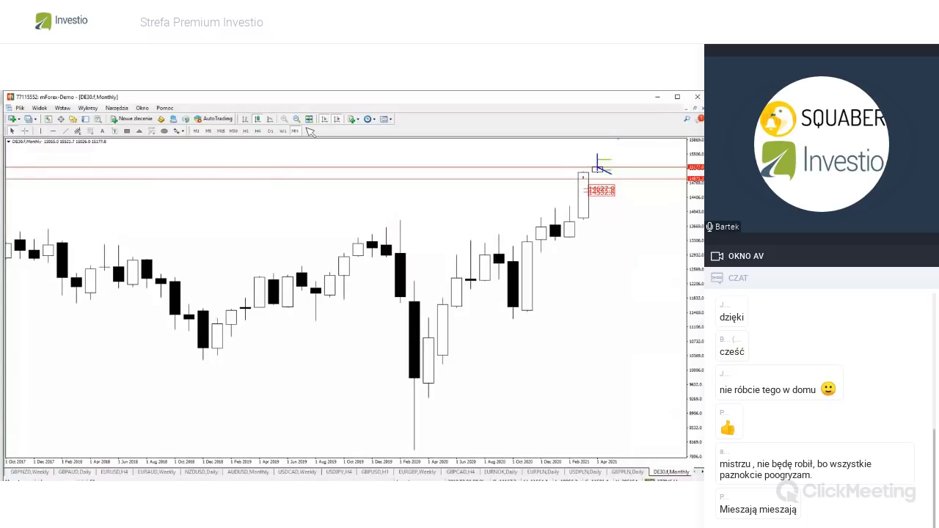
left_click(297, 119)
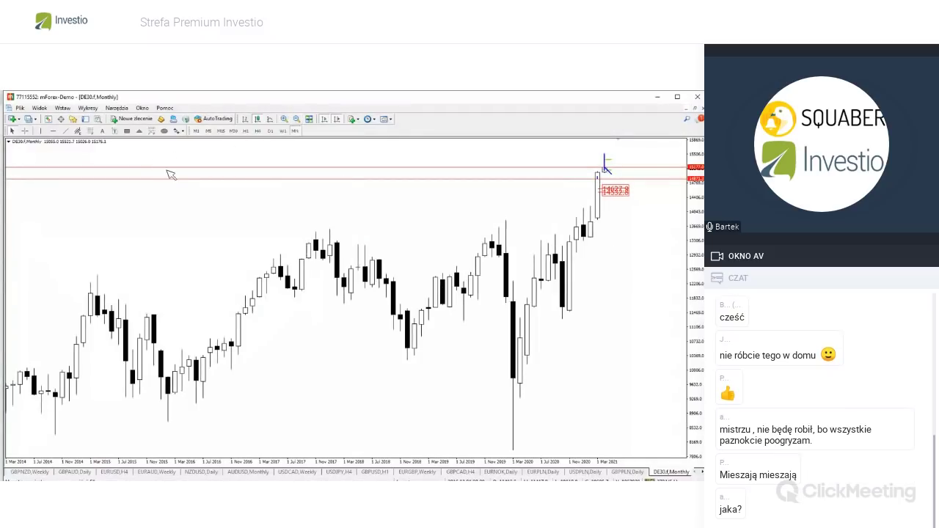
left_click(53, 130)
left_click(361, 209)
left_click_drag(363, 208, 362, 207)
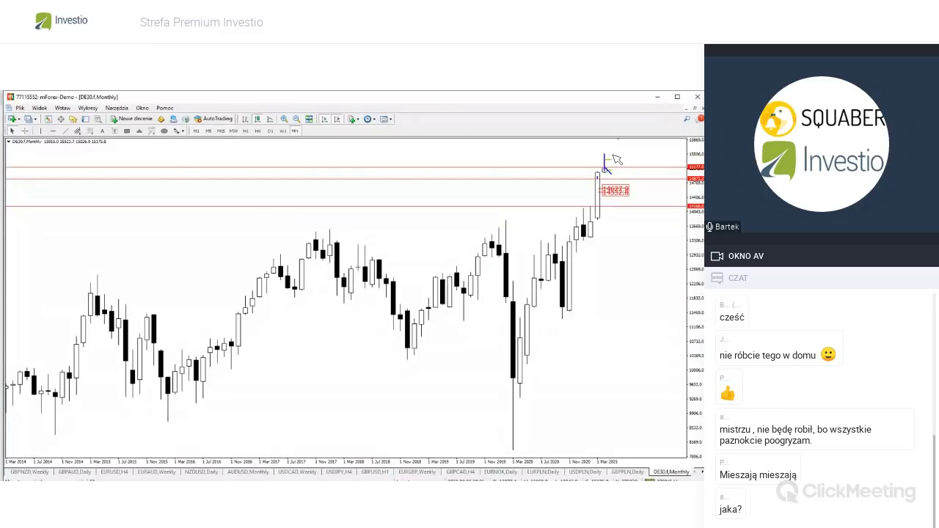
mouse_move(606, 167)
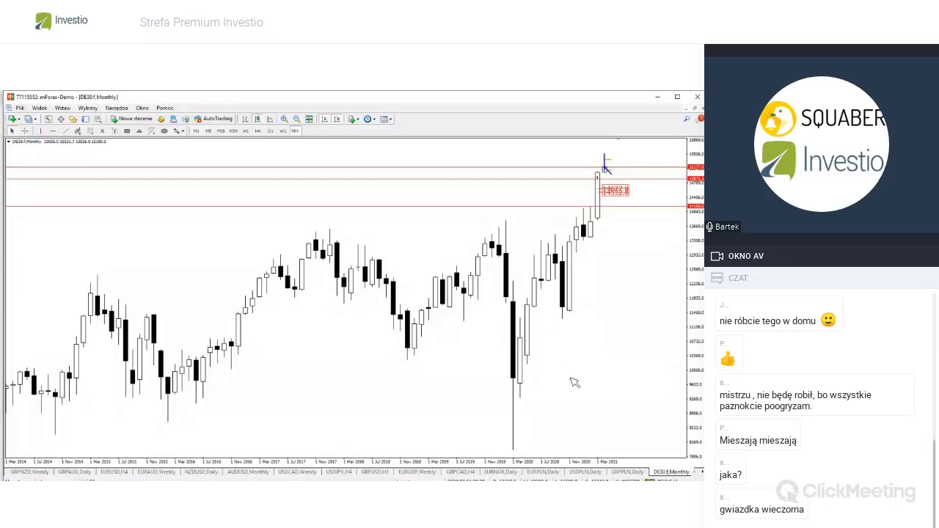
- Open the FRA40.f chart and examine its price action on the daily, H1 and H4 timeframes
left_click(701, 472)
left_click(701, 472)
left_click(702, 472)
left_click(587, 472)
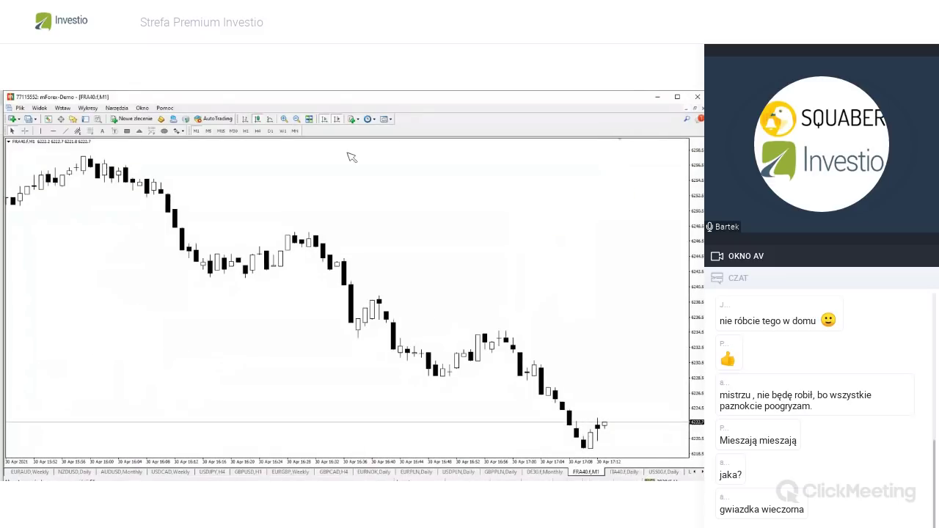
left_click(270, 131)
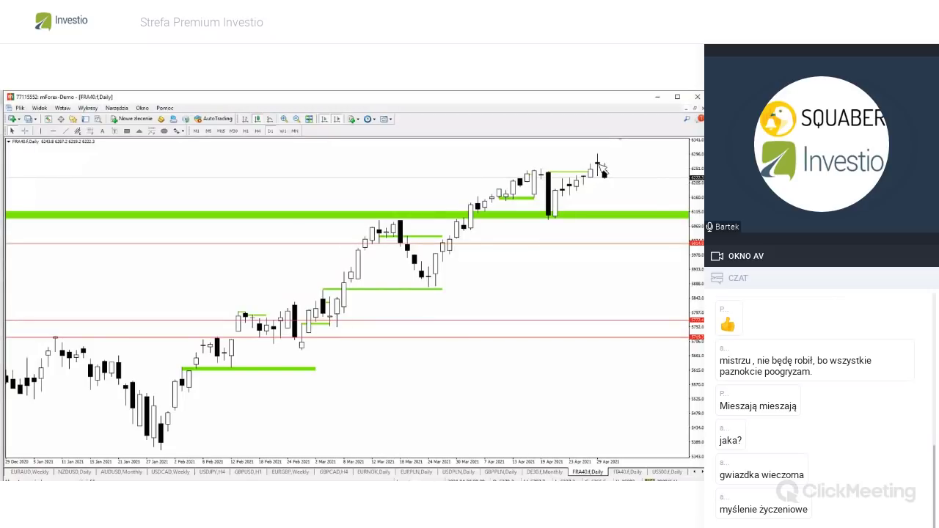
mouse_move(601, 166)
left_click(246, 131)
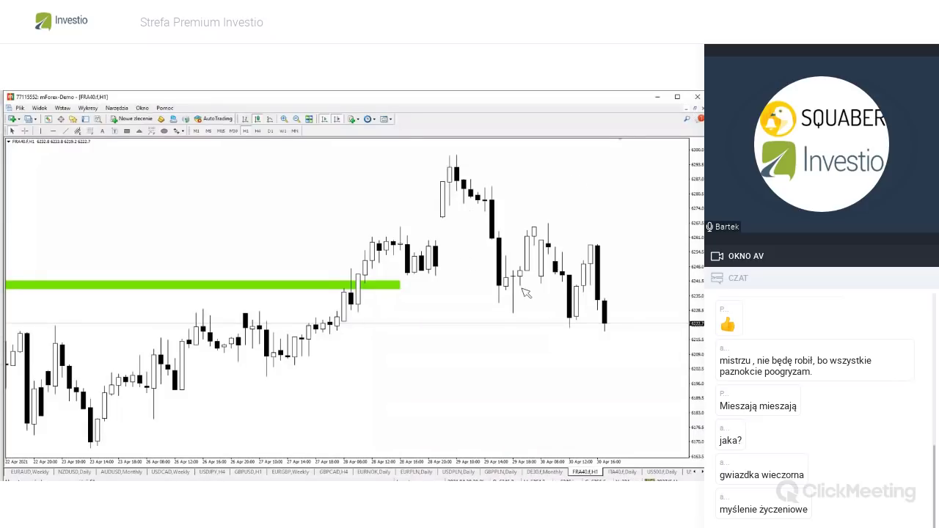
left_click(259, 131)
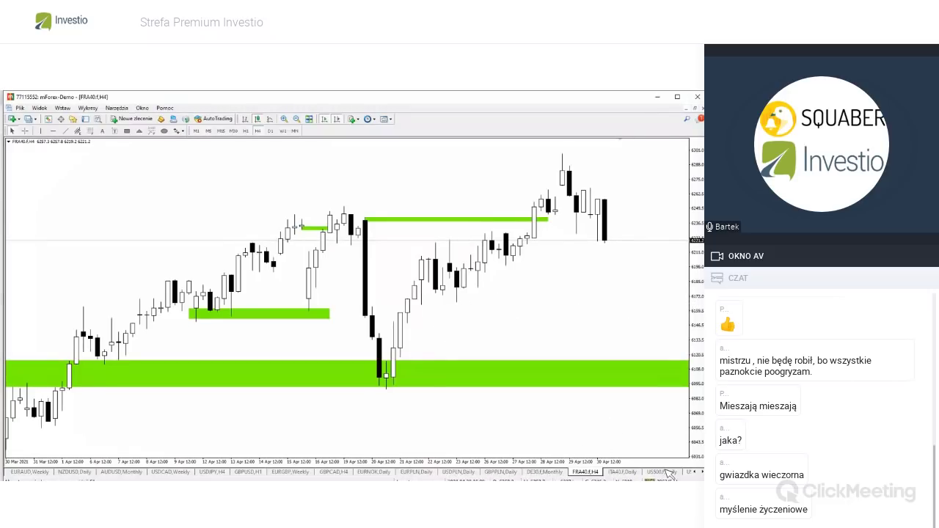
- On the ITA40.f daily chart, extend the mid-April resistance rectangle to the latest candles and the long February support rectangle beyond them
left_click(622, 472)
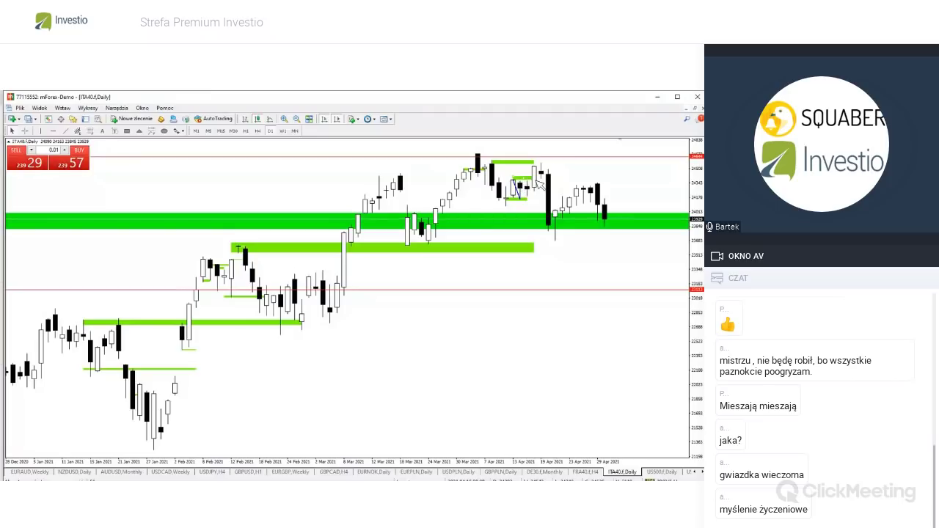
left_click_drag(536, 177, 609, 186)
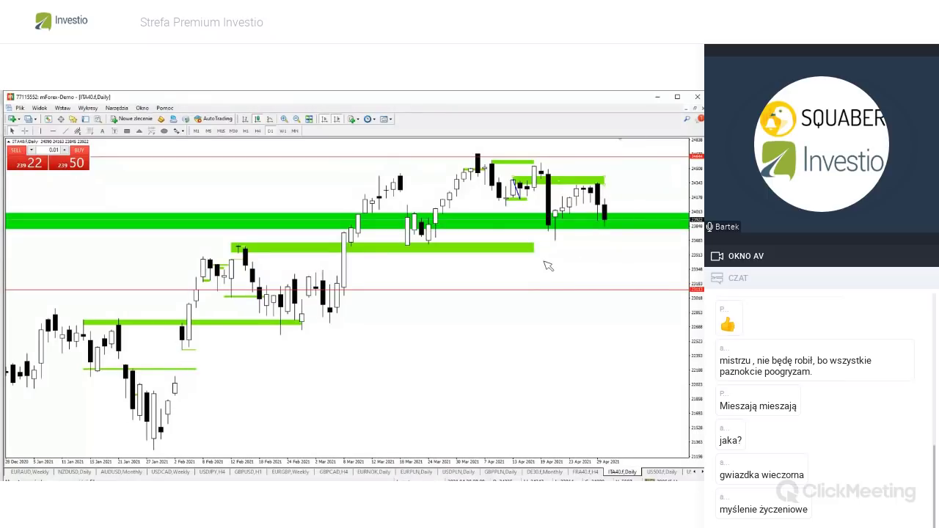
left_click_drag(536, 257, 652, 249)
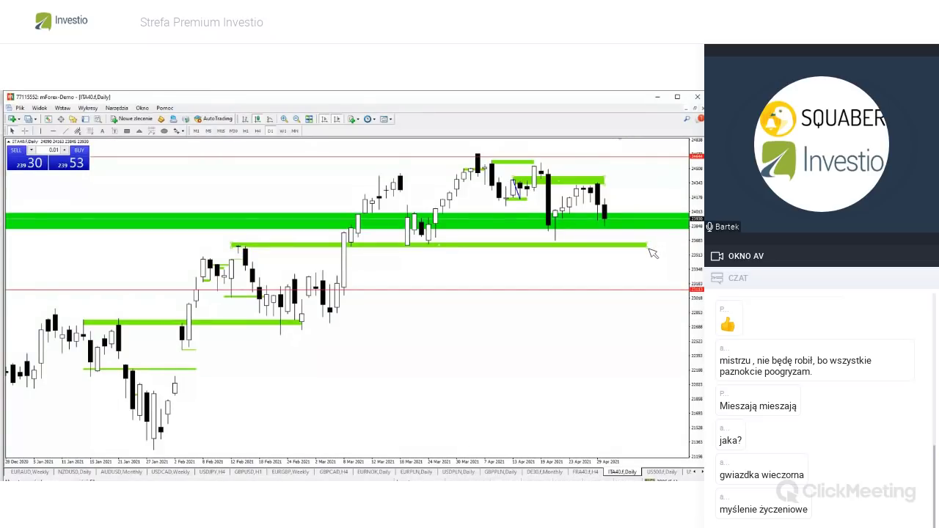
left_click_drag(650, 254, 650, 255)
- Open the US500.f chart and examine its marked zones on the daily and H4 timeframes
left_click(662, 471)
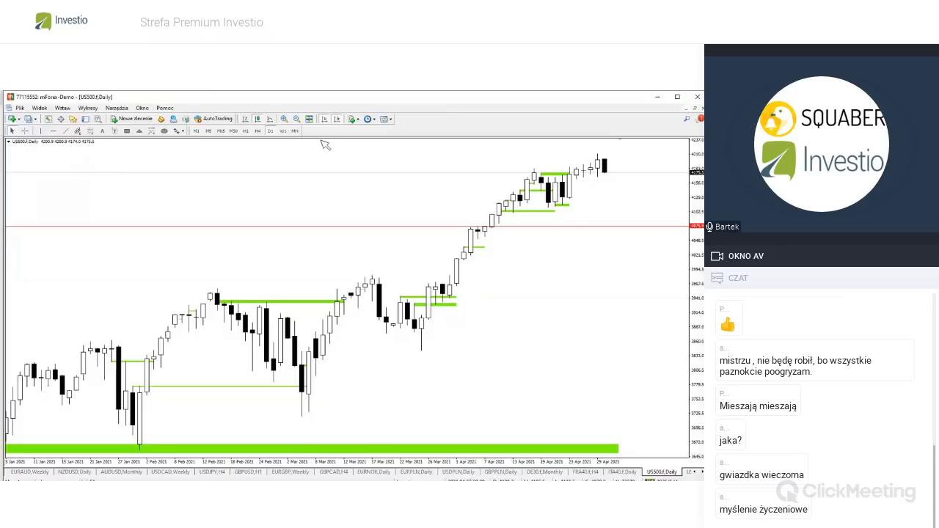
left_click(260, 130)
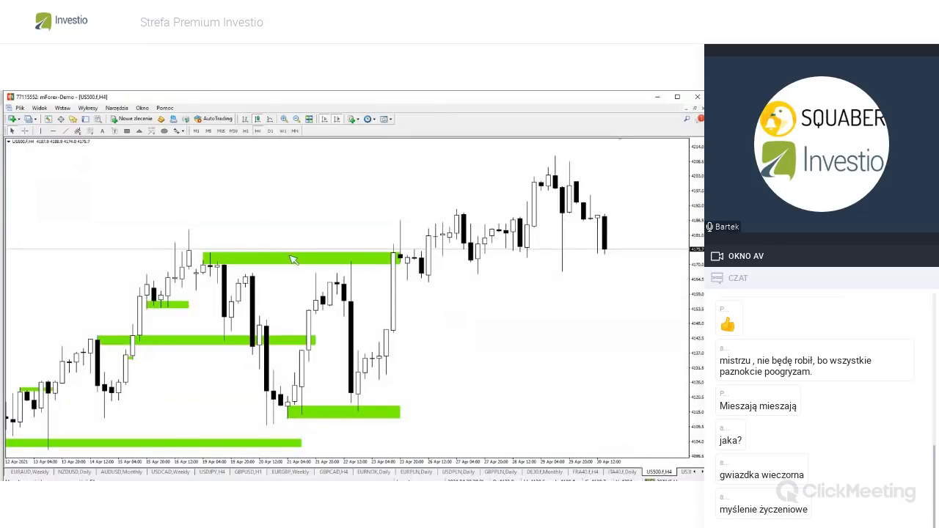
scroll(294, 261, "up", 1)
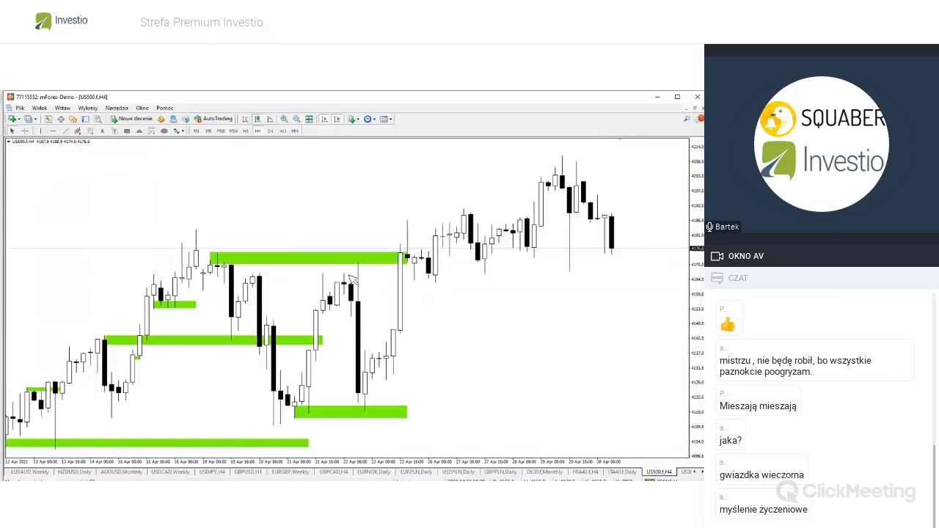
scroll(323, 262, "down", 1)
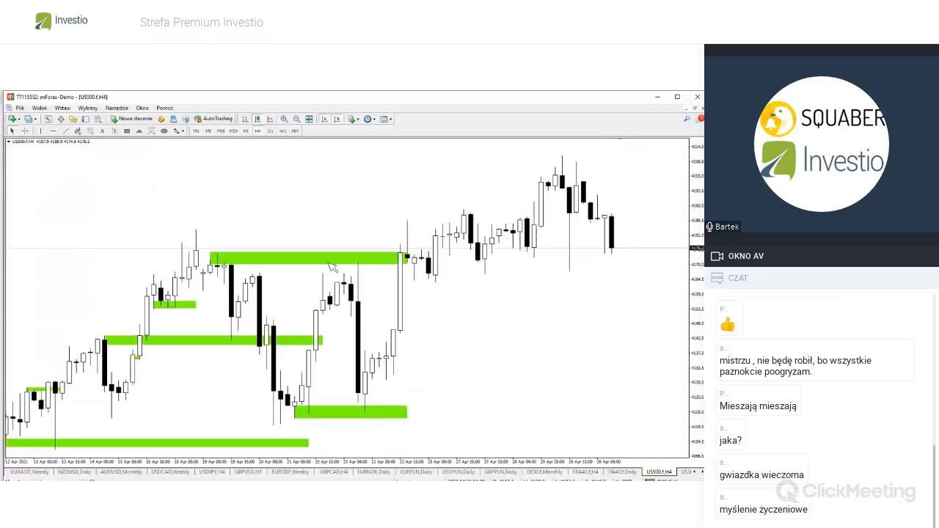
- On US500.f H4, move the topmost green rectangle under the late-April lows, extend it past the latest candle, and check the daily and weekly charts
left_click_drag(310, 262, 532, 279)
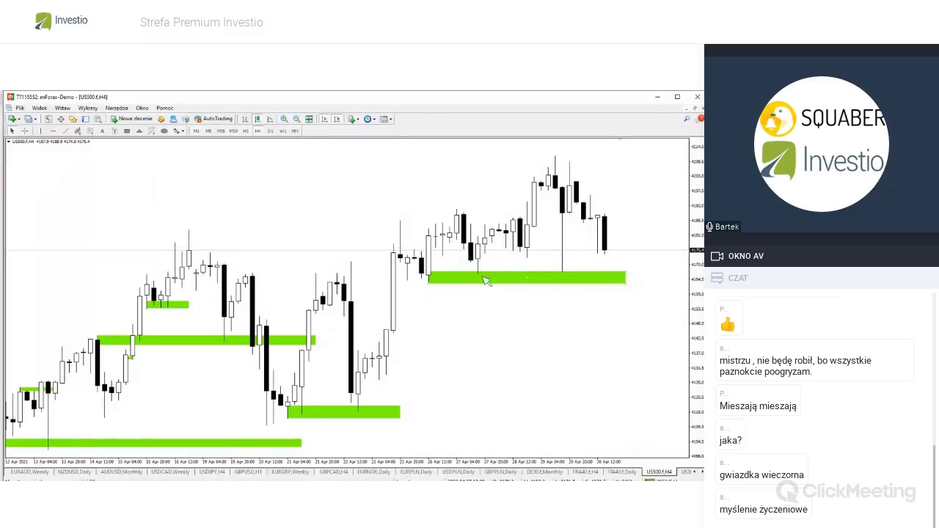
left_click_drag(633, 284, 672, 284)
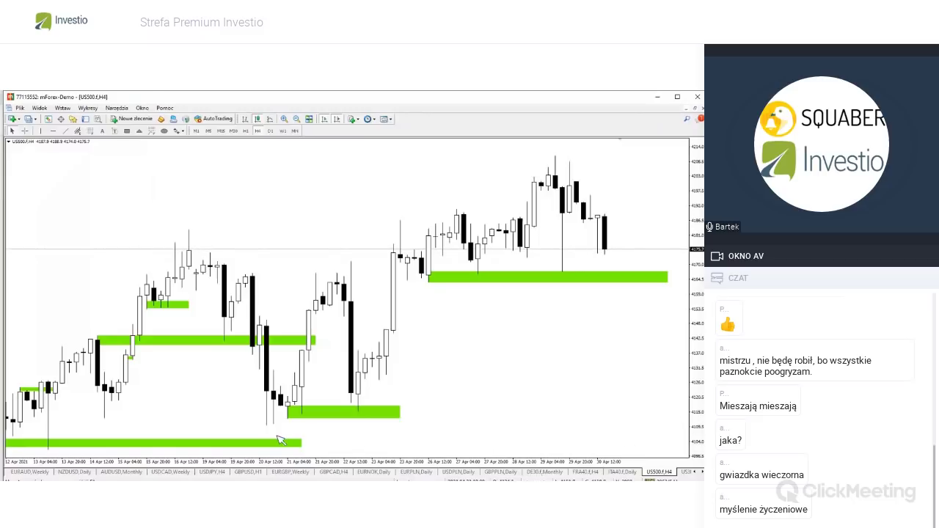
left_click(270, 131)
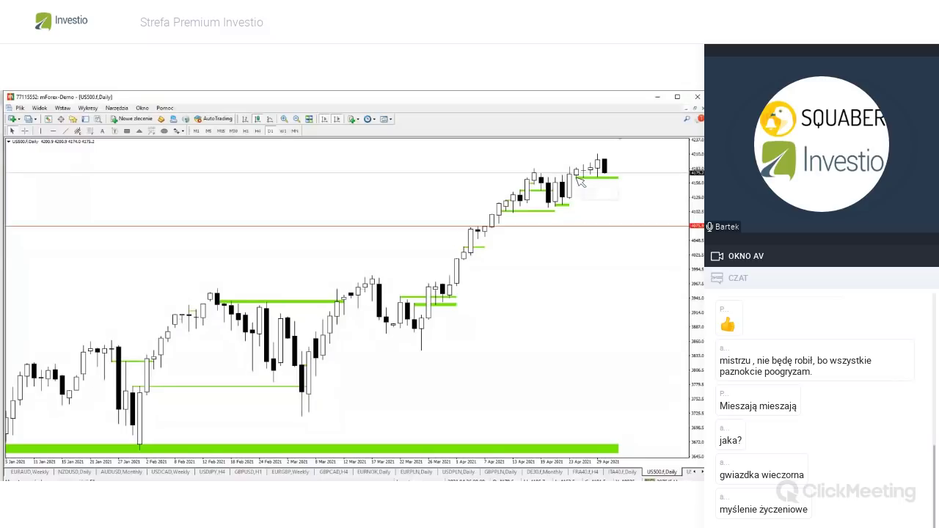
left_click(283, 131)
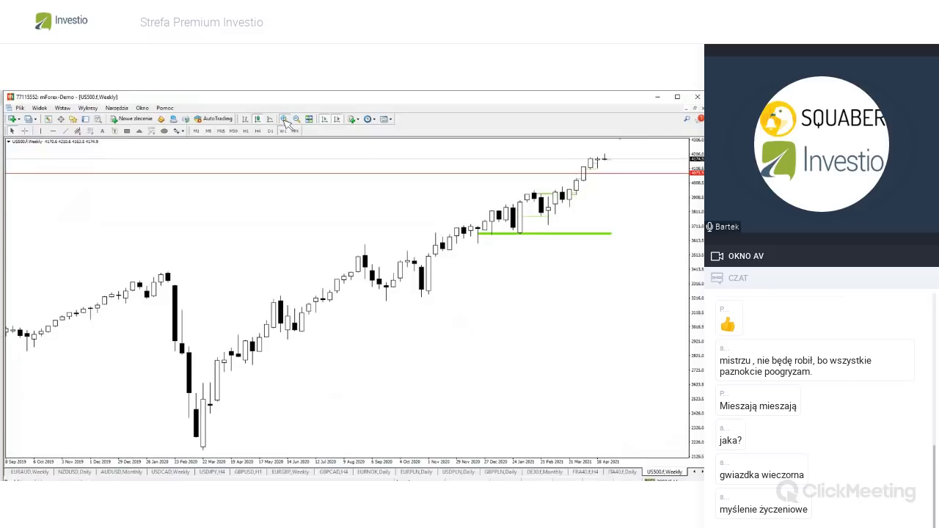
left_click(284, 119)
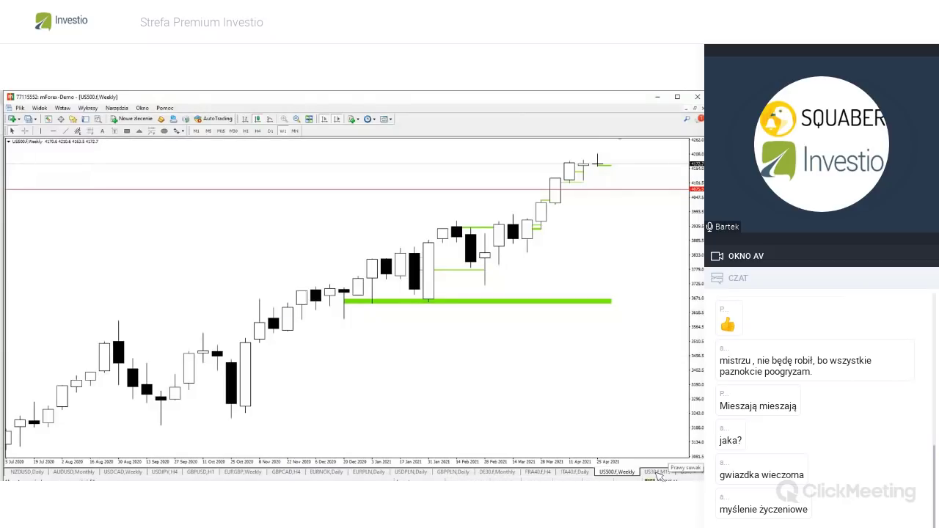
- On the US30.f daily chart, move the lower price label to 33583 and place the support rectangle under the late-April lows up to that label
left_click(657, 472)
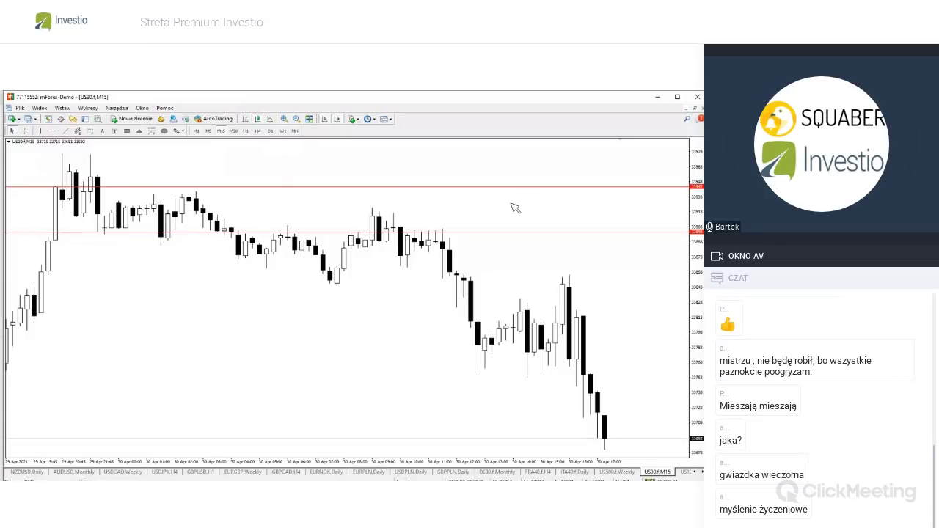
left_click(270, 130)
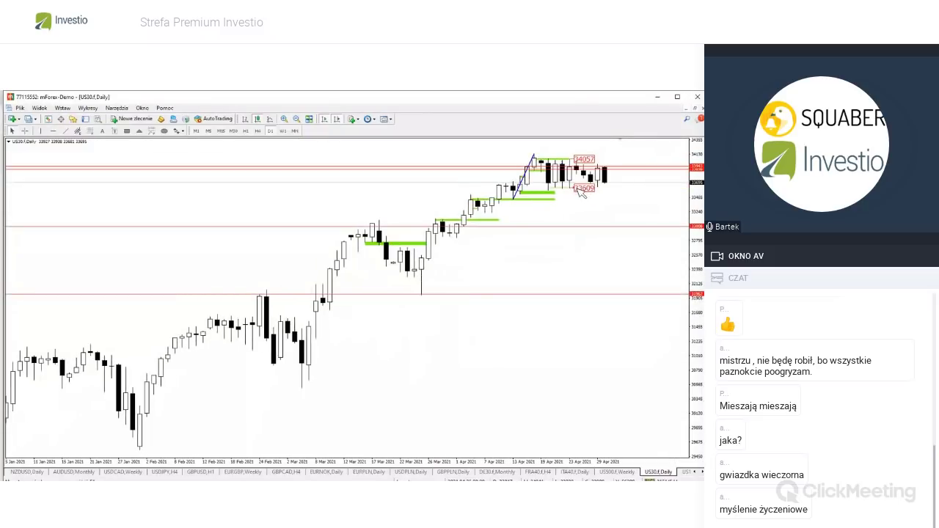
left_click_drag(579, 192, 626, 195)
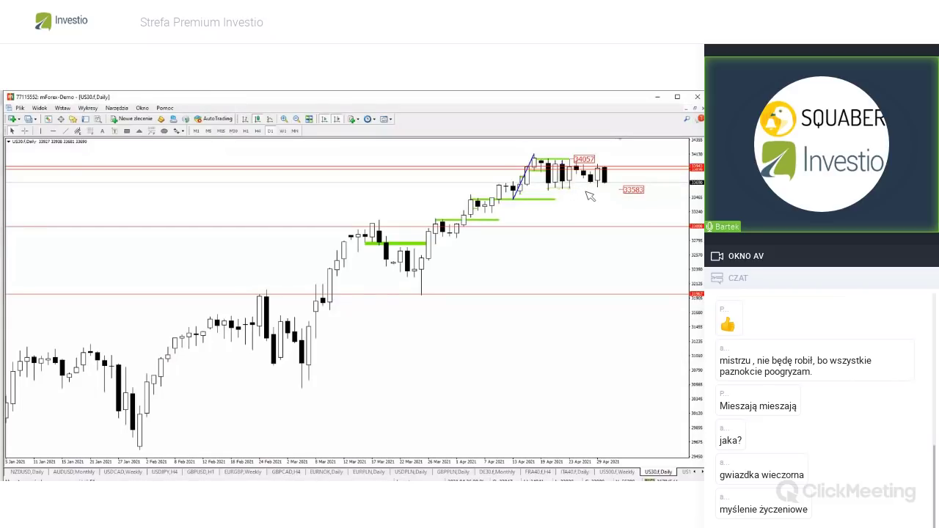
mouse_move(547, 188)
left_mouse_down()
mouse_move(616, 190)
mouse_move(621, 199)
left_mouse_up()
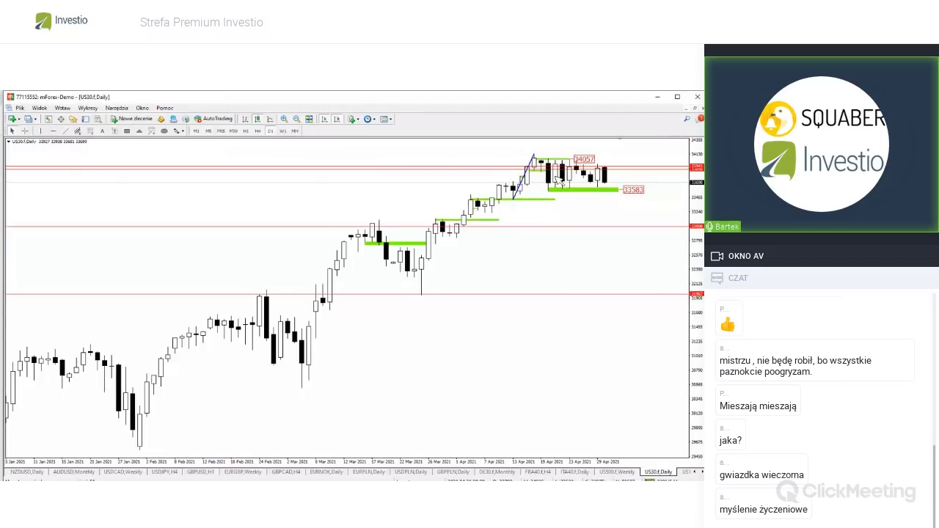
mouse_move(543, 162)
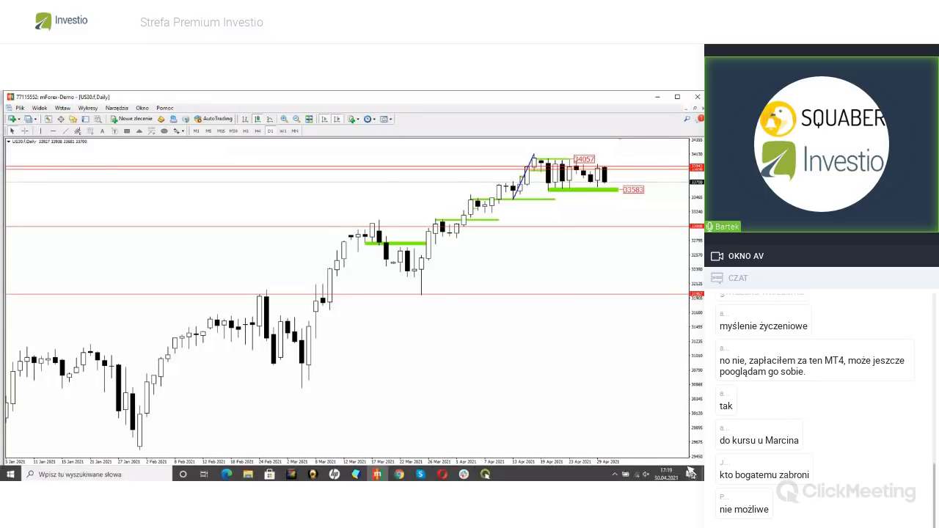
- Open the US100.f and POL20.f charts and examine POL20.f's latest candles against its zones and trend line on the daily timeframe
left_click(690, 473)
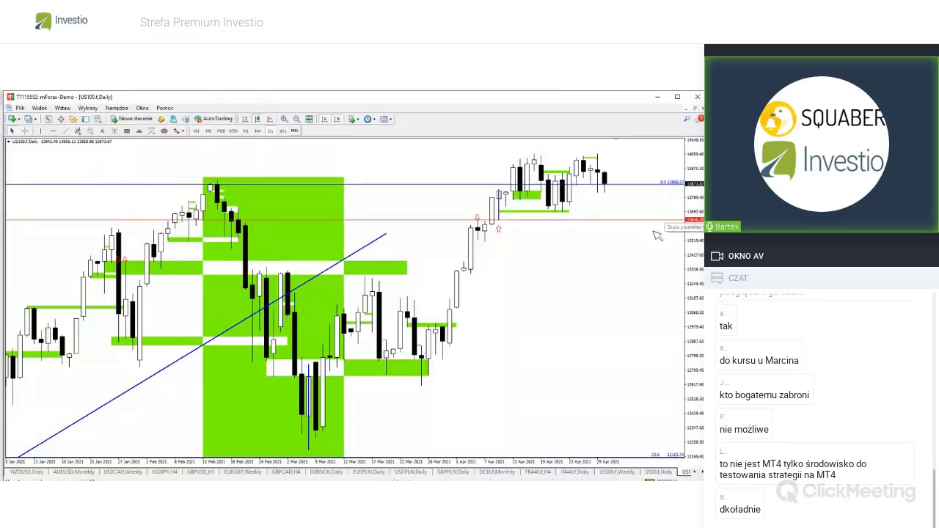
left_click(700, 472)
left_click(699, 472)
left_click(659, 474)
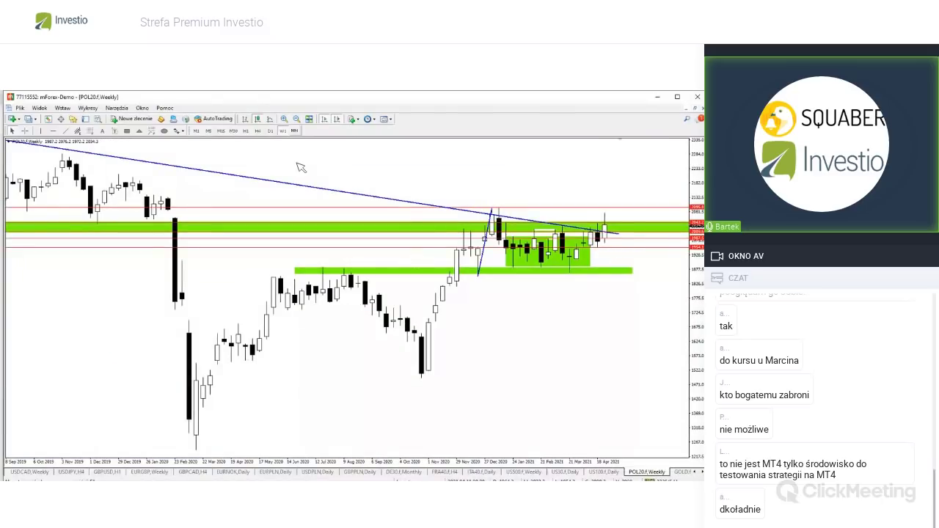
left_click(271, 131)
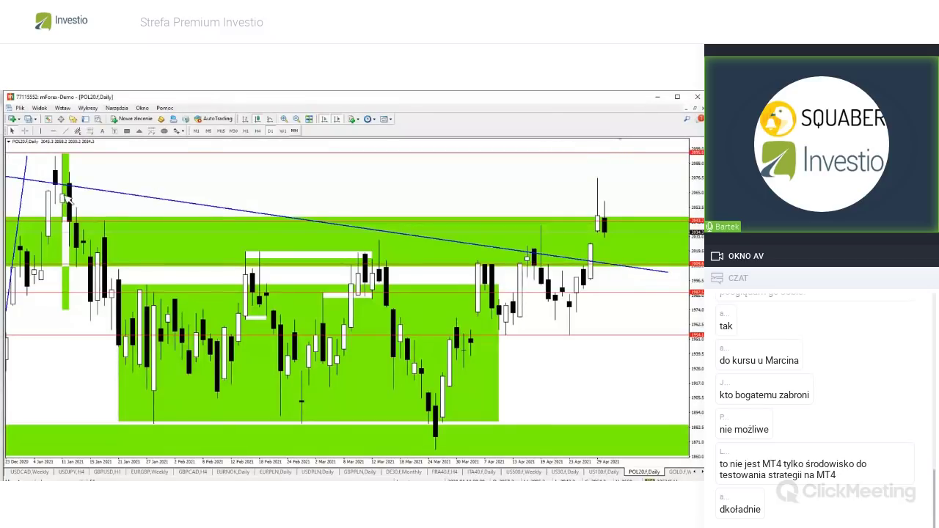
mouse_move(67, 198)
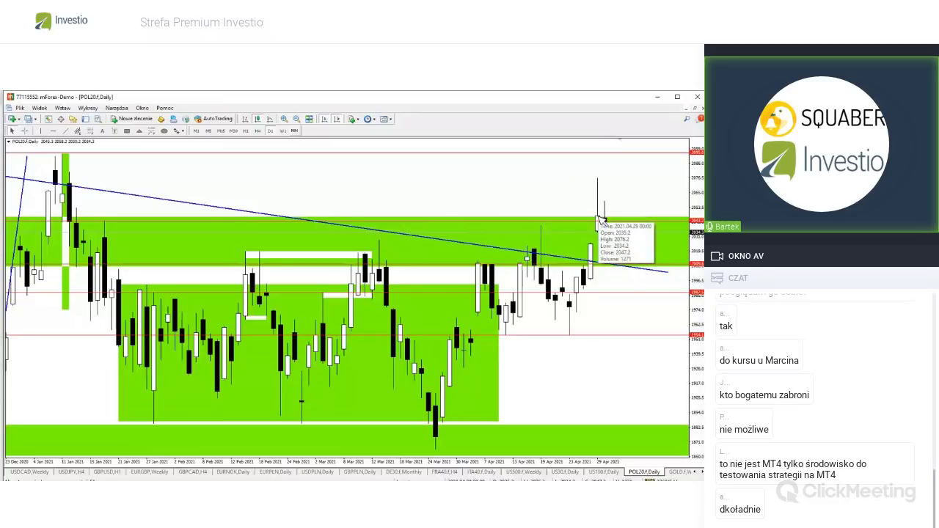
mouse_move(600, 221)
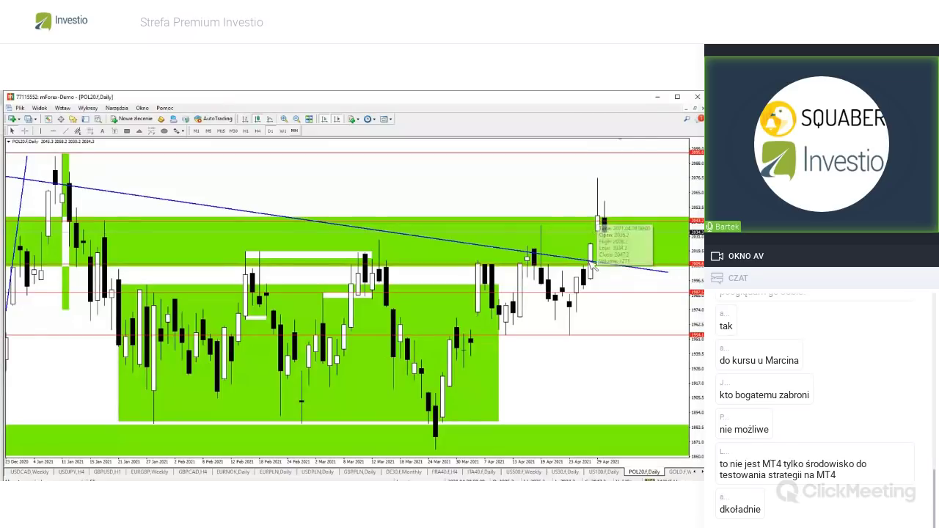
- Open the GOLD.f weekly chart and extend the support rectangle near 1759 and the resistance rectangle near 1793 past the latest candle
left_click(681, 472)
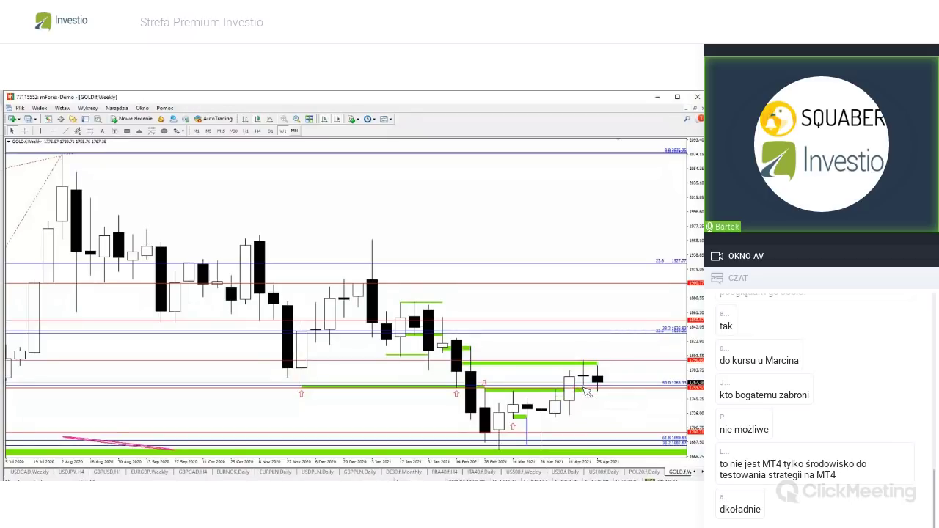
left_click_drag(593, 394, 610, 395)
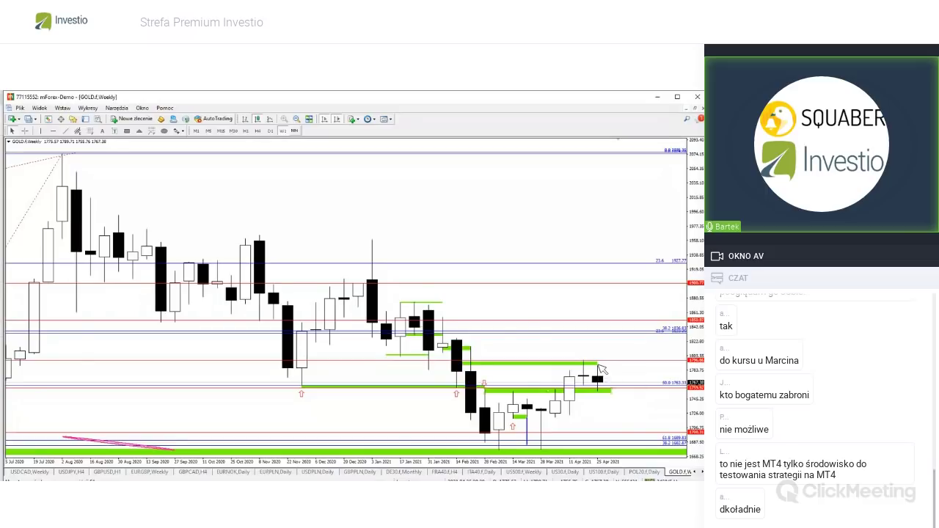
scroll(598, 374, "up", 3)
scroll(596, 376, "down", 2)
left_click_drag(607, 364, 625, 363)
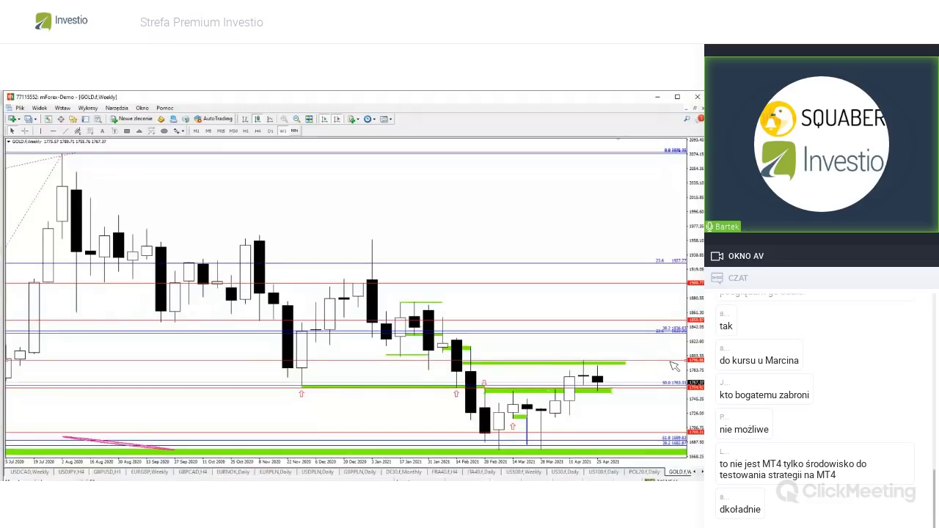
- Delete the short support rectangle near 1759 and stretch the November one at that level past the latest weekly candle as a thicker zone
key("Delete")
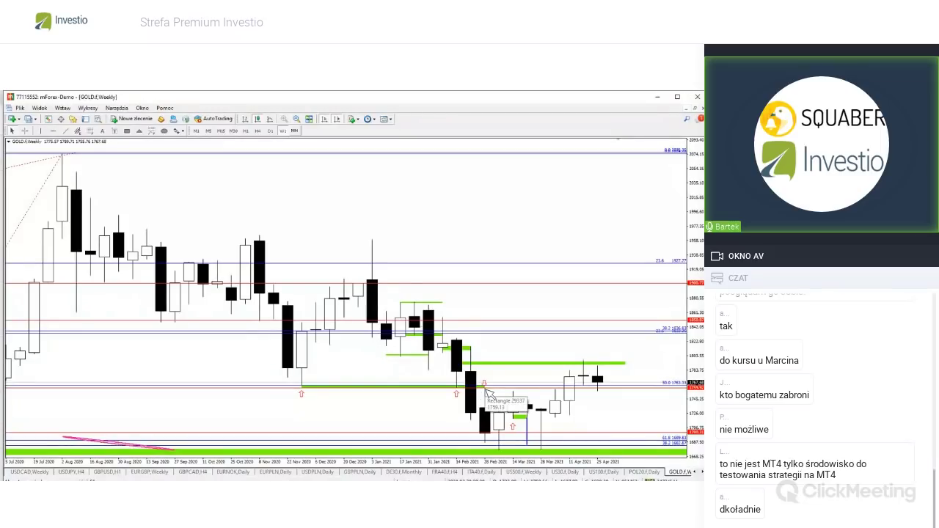
left_click_drag(490, 395, 609, 395)
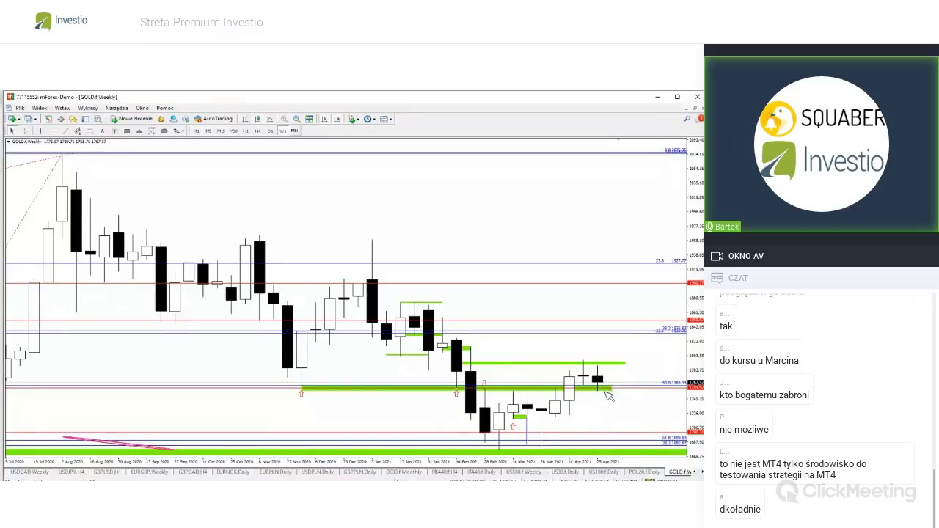
left_click_drag(613, 392, 614, 393)
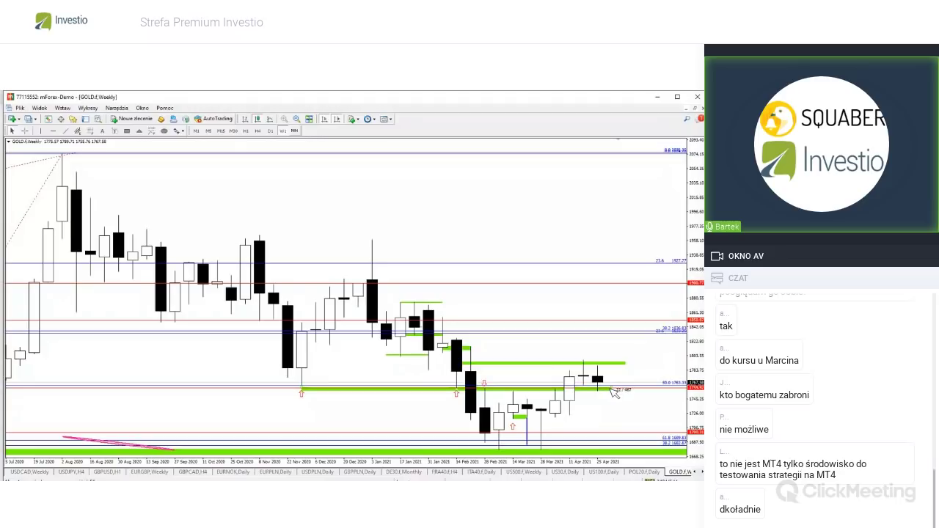
left_click_drag(309, 391, 302, 389)
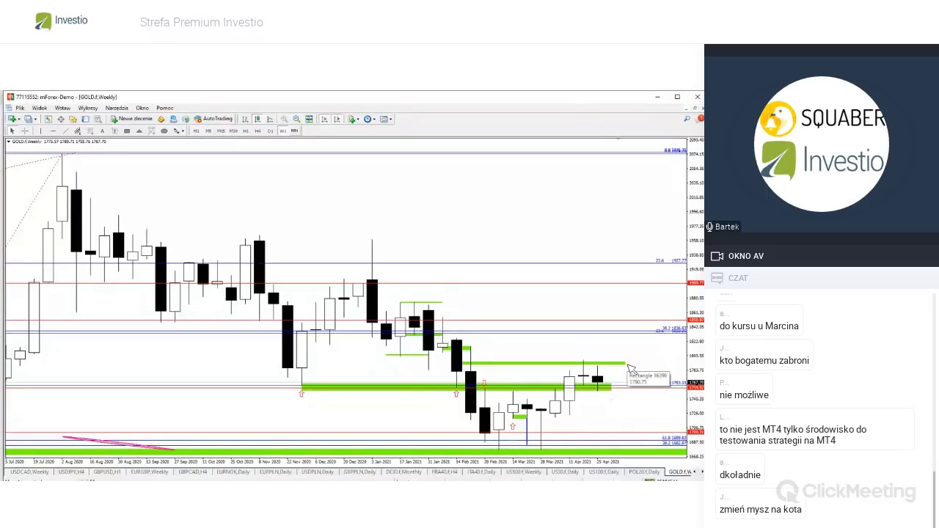
middle_click(571, 322)
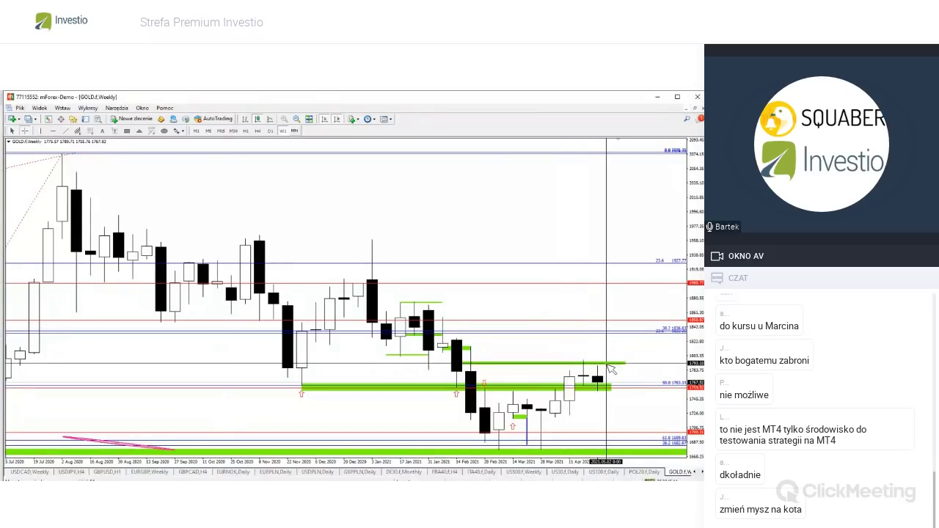
middle_click(608, 364)
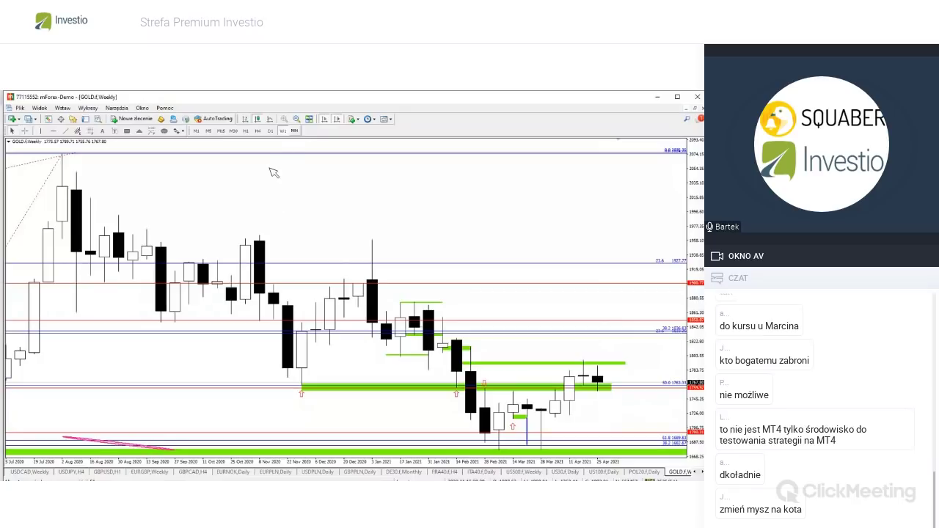
- On the GOLD.f daily chart, adjust the resistance rectangle to start at the late-February candles and line up with the April highs
left_click(270, 131)
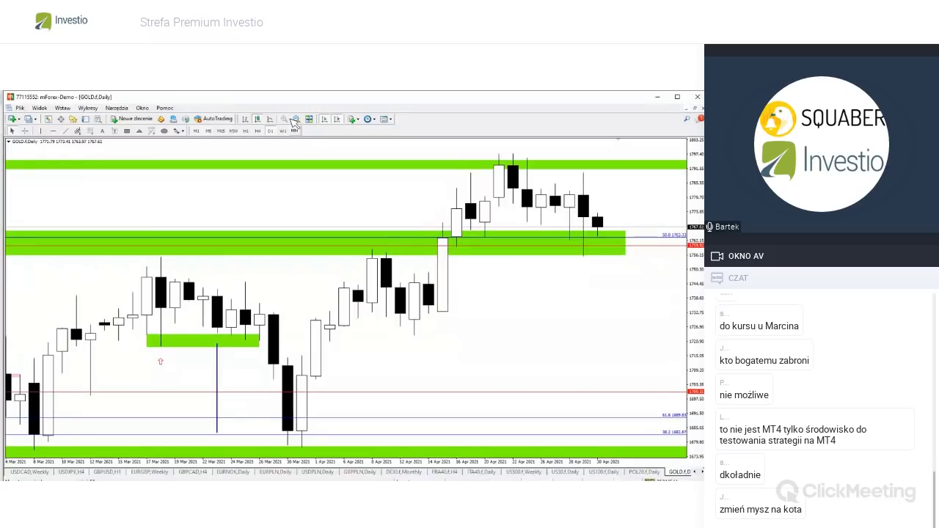
left_click(297, 120)
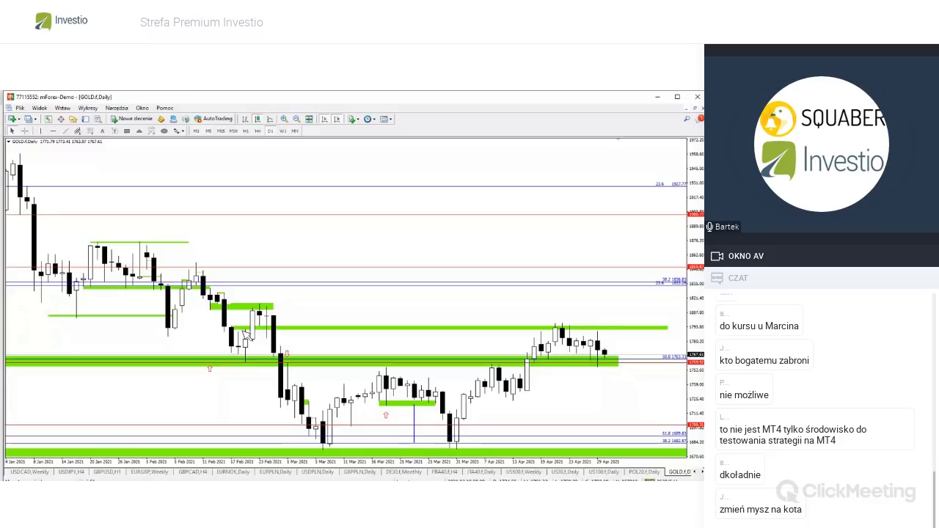
double_click(261, 328)
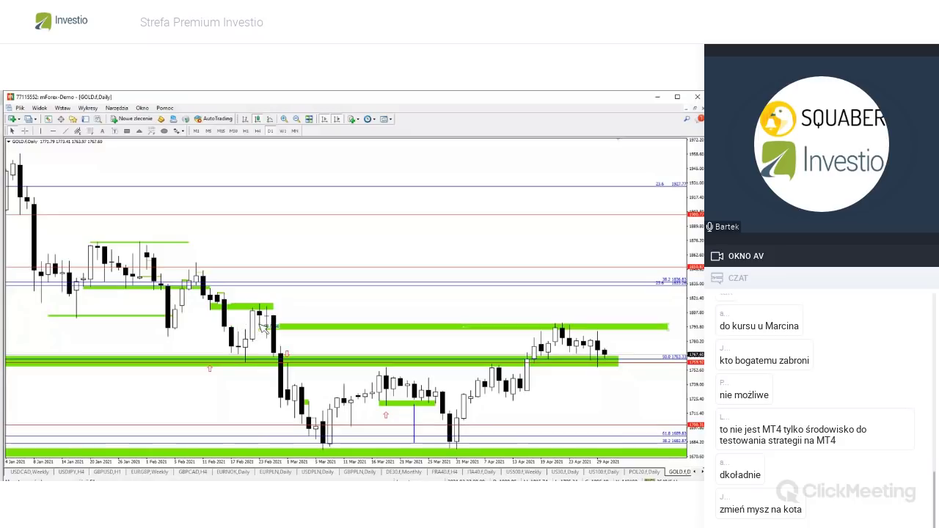
left_click(266, 332)
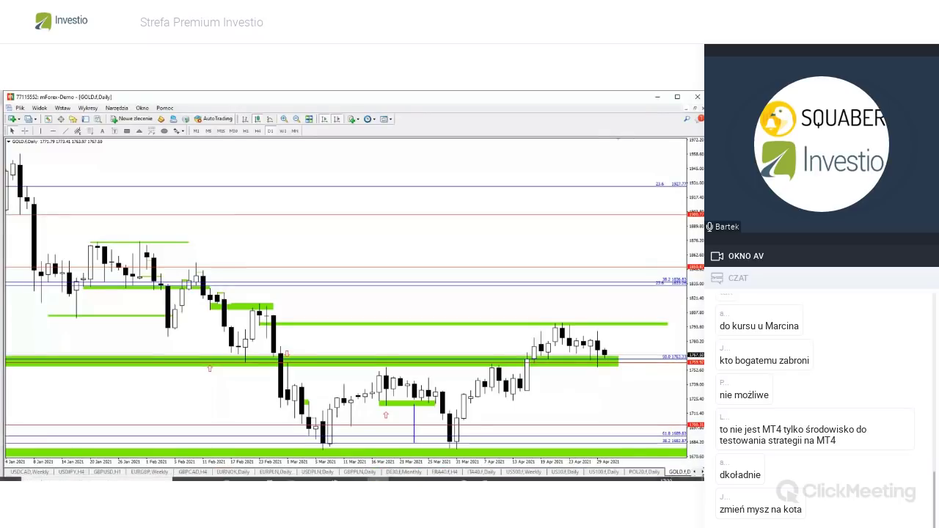
- On the SILVER.f daily chart, draw a trend line up the mid-April rally and extend the April support rectangle past the latest candles
left_click(701, 472)
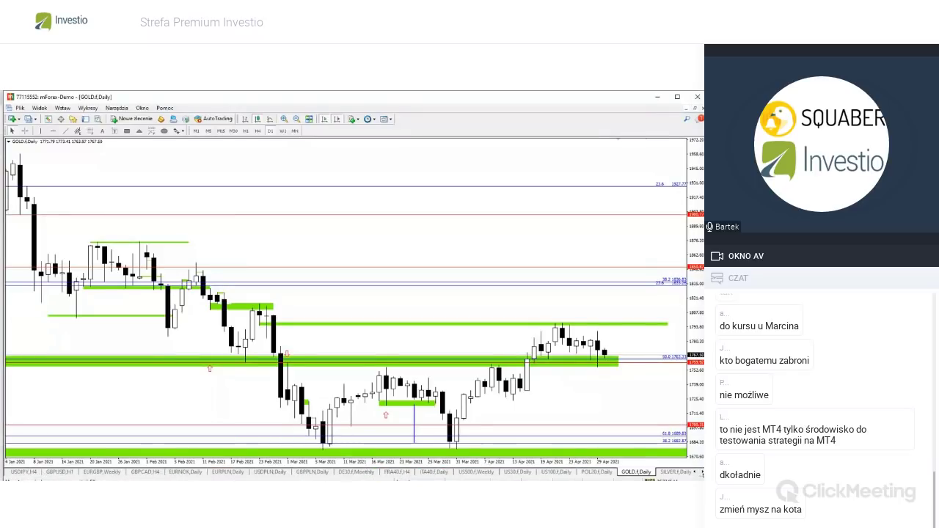
left_click(675, 472)
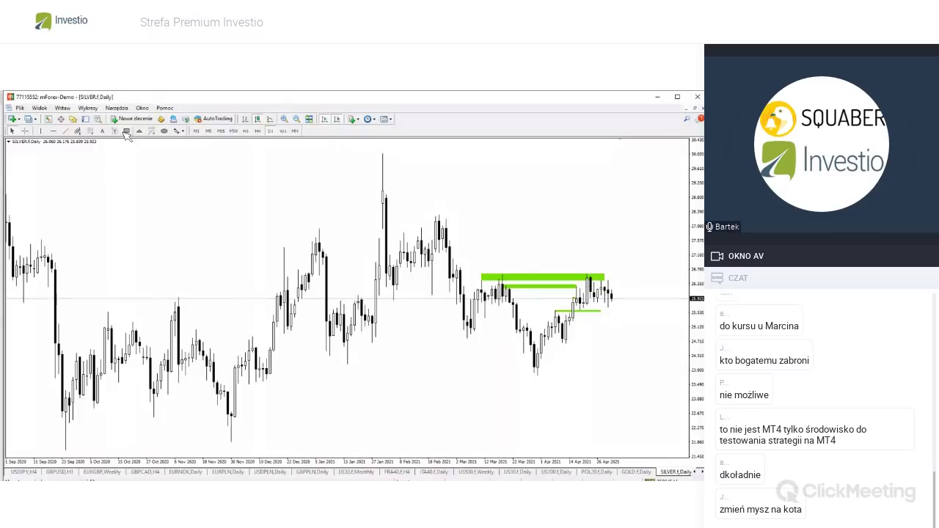
left_click(65, 131)
left_click_drag(585, 306, 587, 276)
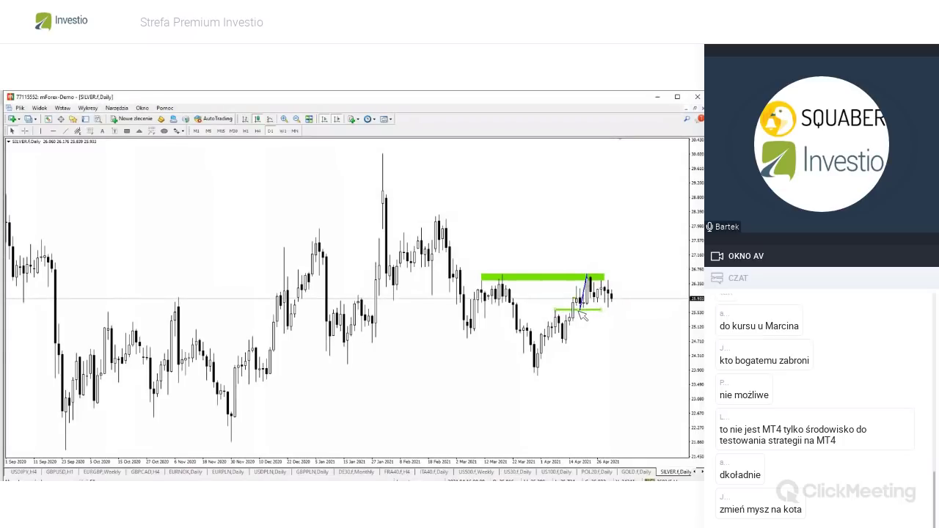
left_click_drag(604, 312, 640, 312)
- On the WTI.f daily chart, raise the small mid-March resistance rectangle to the March highs and extend it past the latest candles
left_click(701, 471)
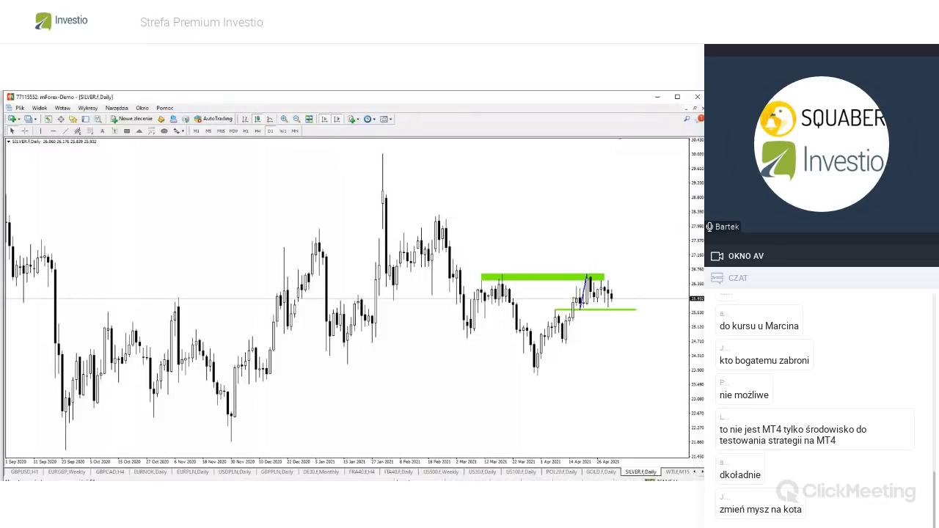
left_click(681, 473)
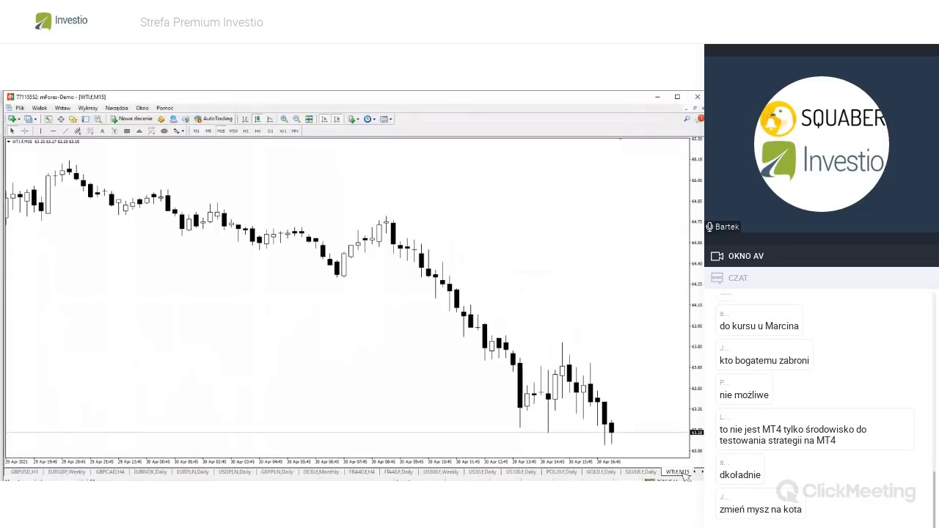
left_click(271, 131)
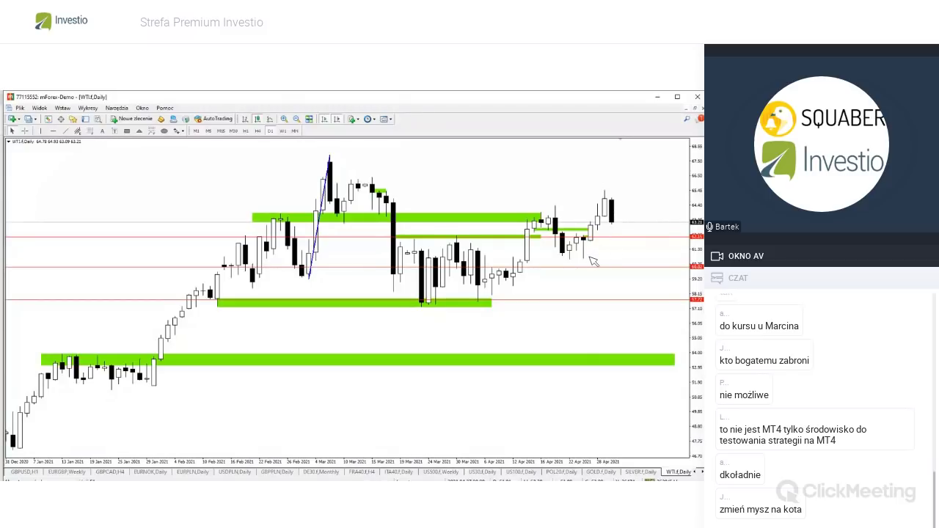
left_click_drag(383, 196, 633, 192)
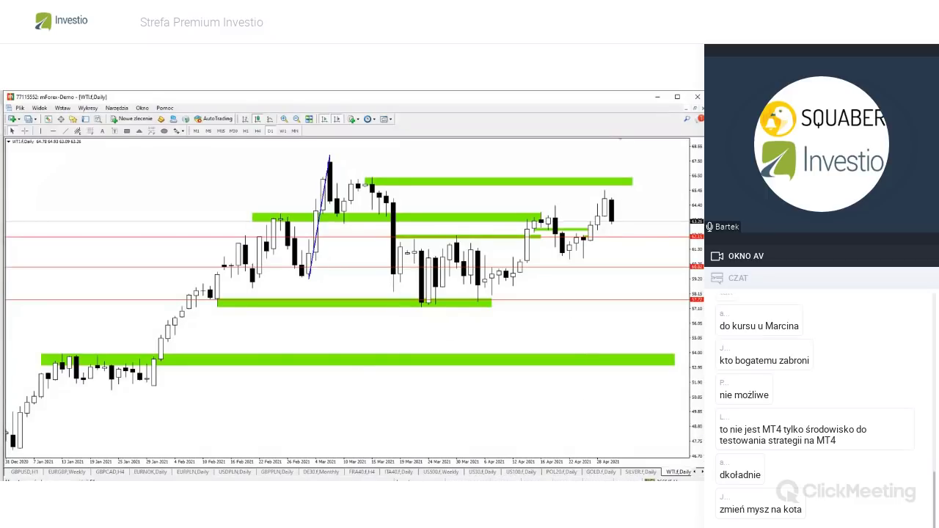
- Switch to the COPPER.f daily chart and look over the rally above the February high
left_click(701, 472)
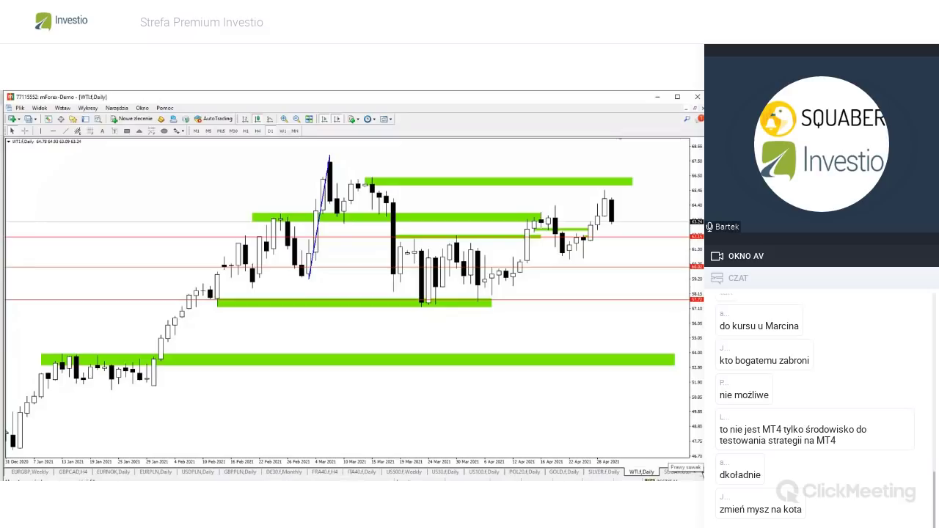
left_click(701, 472)
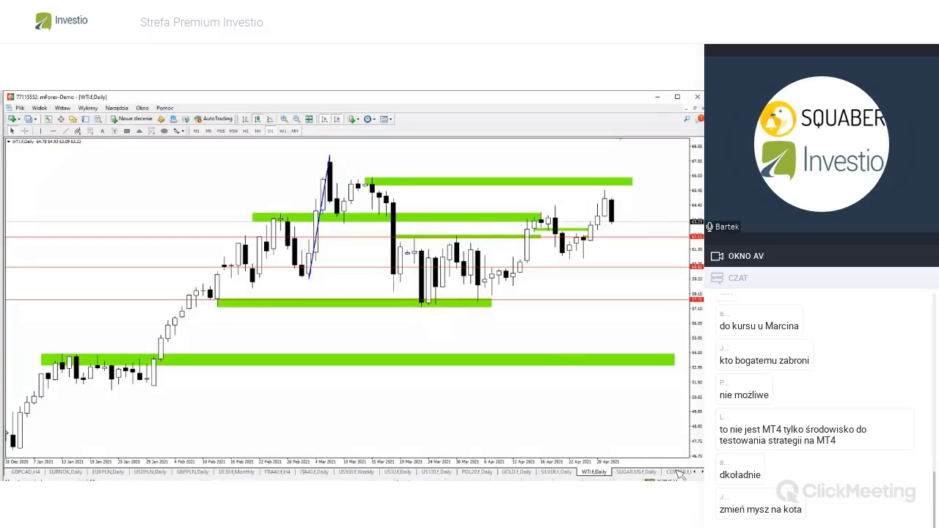
left_click(677, 472)
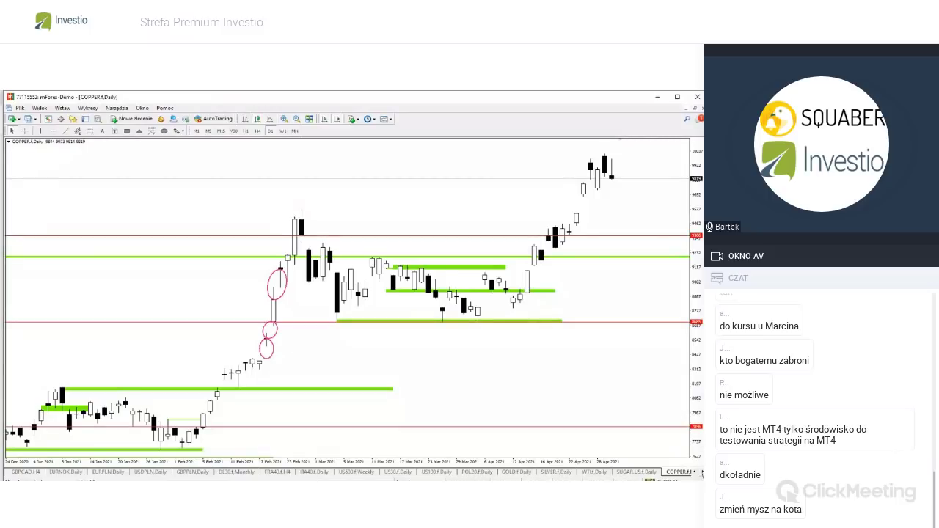
- Open the UK100.f chart and examine its price action around the green zones on the H4 and H1 timeframes
left_click(702, 473)
left_click(702, 474)
left_click(702, 473)
left_click(702, 473)
left_click(702, 473)
left_click(702, 473)
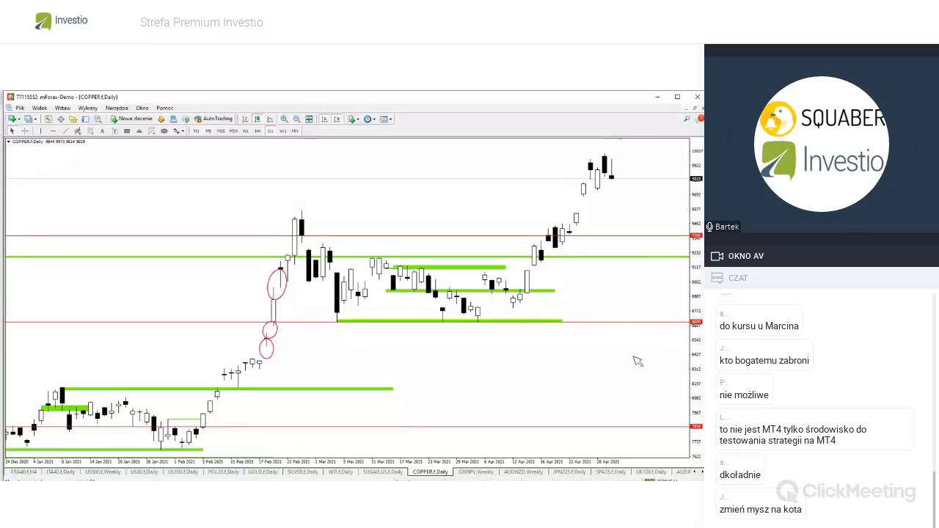
left_click(655, 472)
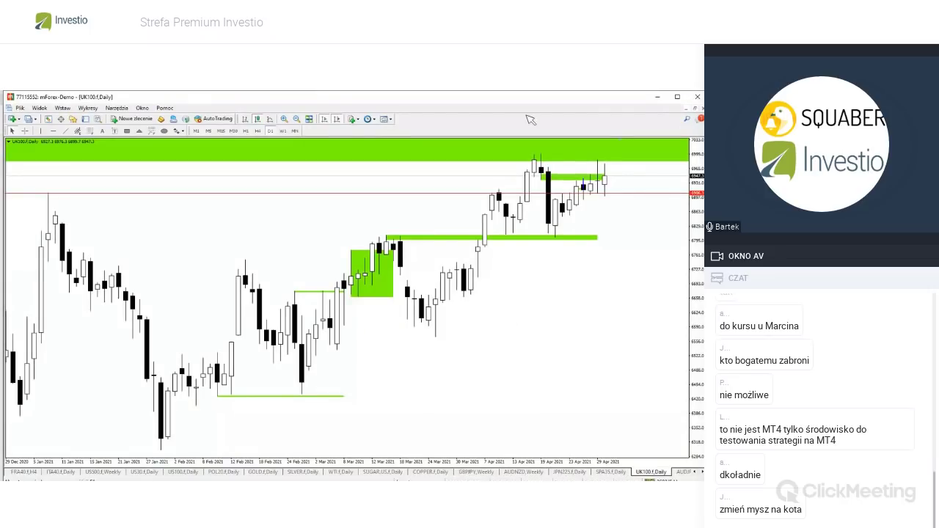
left_click(258, 131)
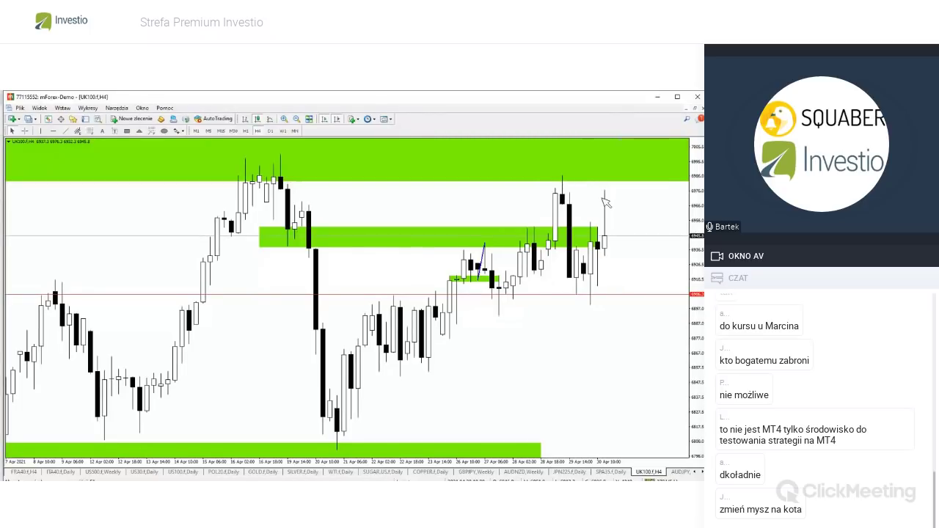
left_click(247, 132)
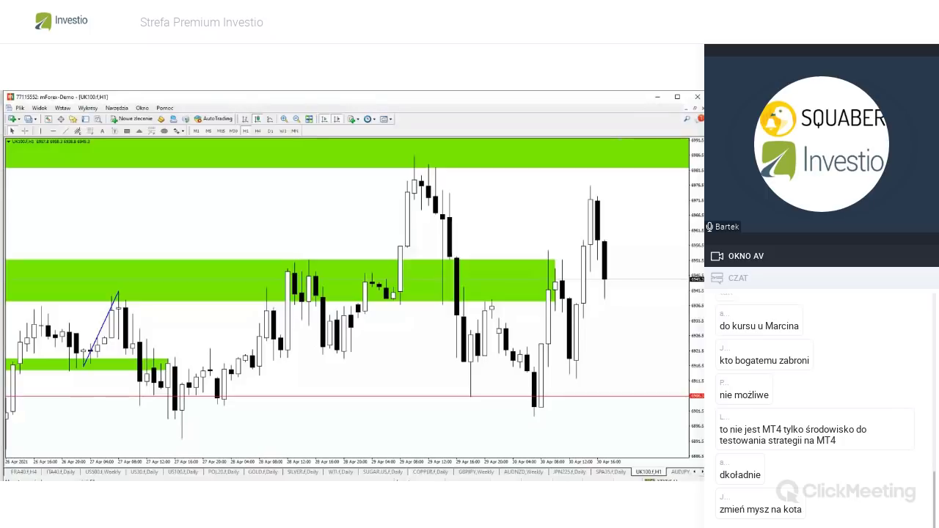
- Open the TNOTE.f daily chart and inspect the latest daily candle
left_click(701, 472)
left_click(701, 472)
left_click(700, 472)
left_click(621, 473)
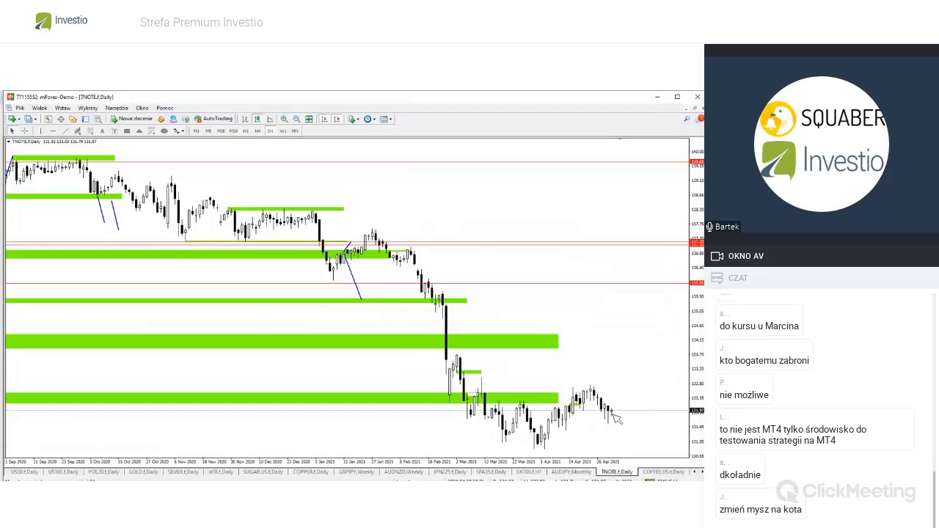
mouse_move(617, 416)
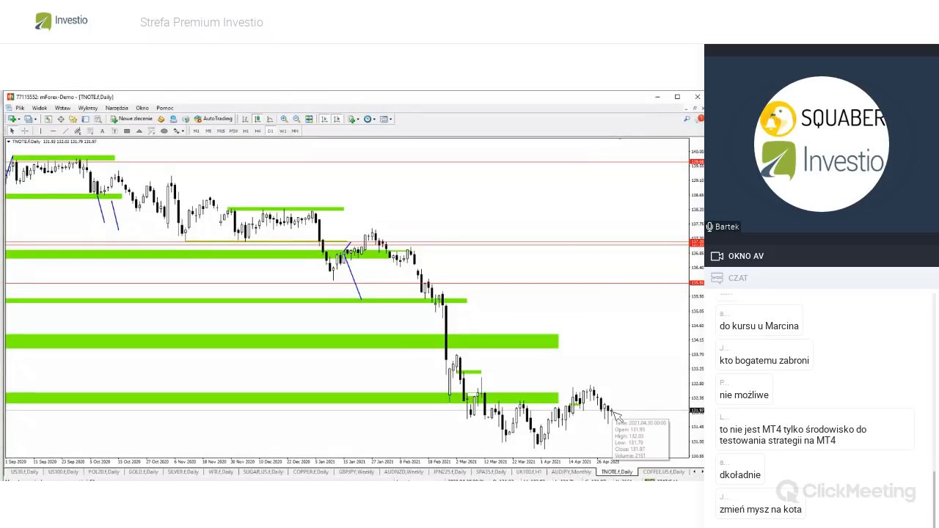
- Open the COFFEE.US.f daily chart, view its longer history, and examine recent highs closely on the weekly timeframe
left_click(657, 473)
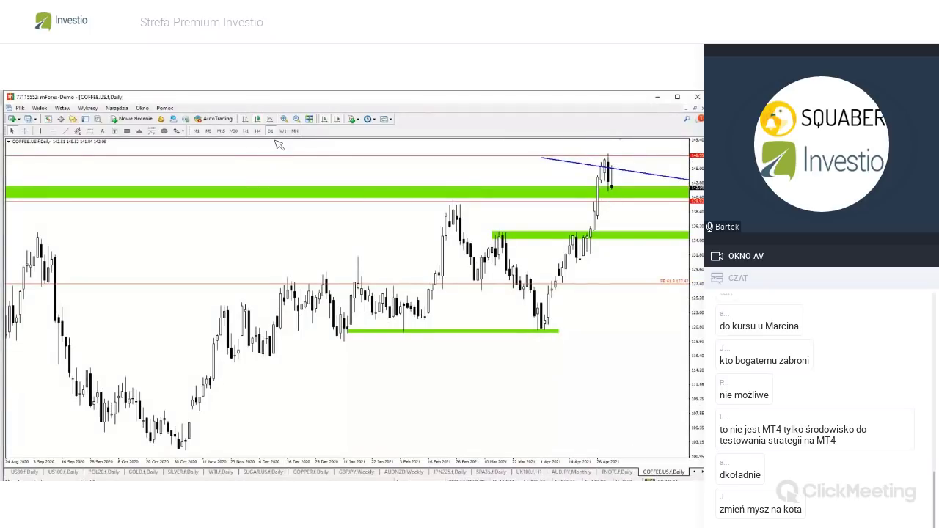
left_click(298, 119)
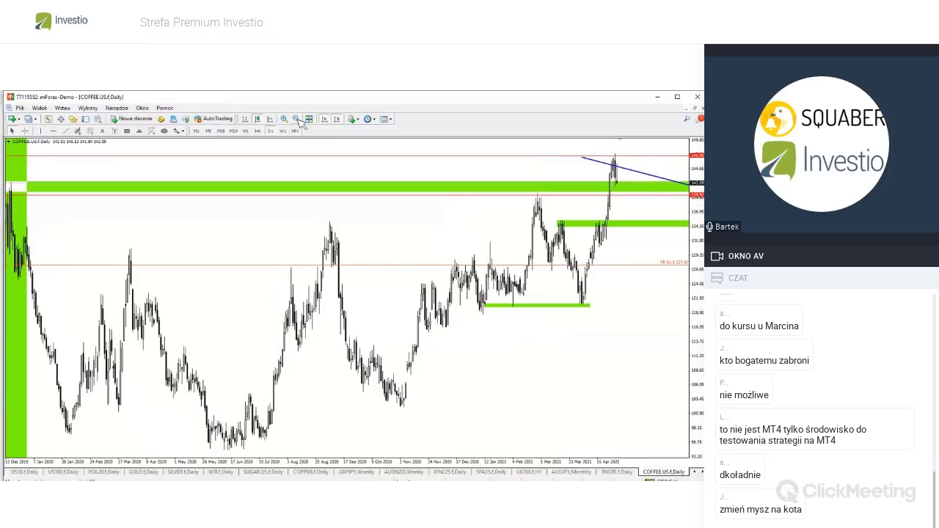
left_click(297, 120)
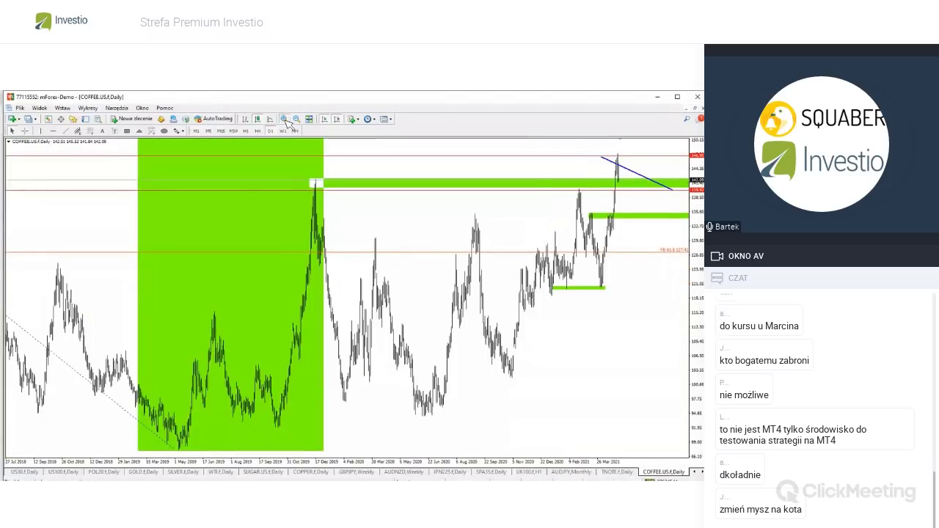
left_click(284, 119)
left_click(283, 131)
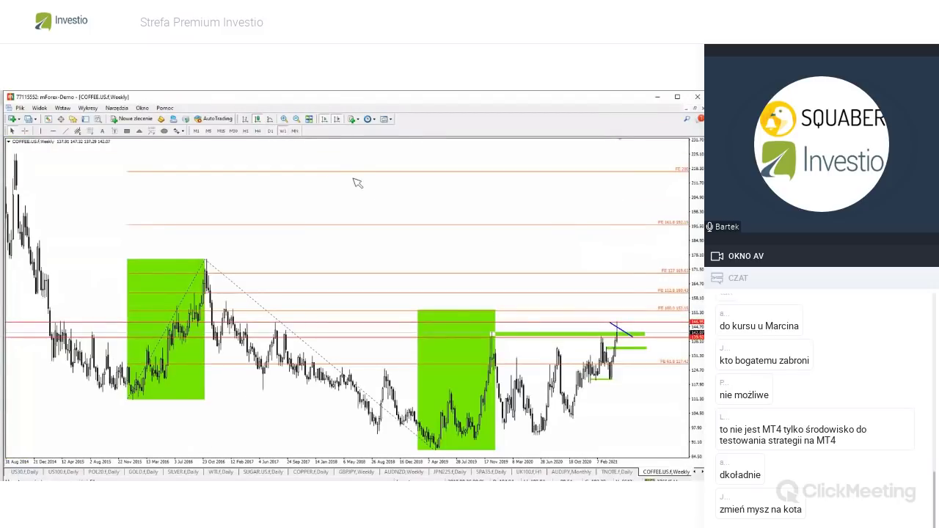
left_click(285, 119)
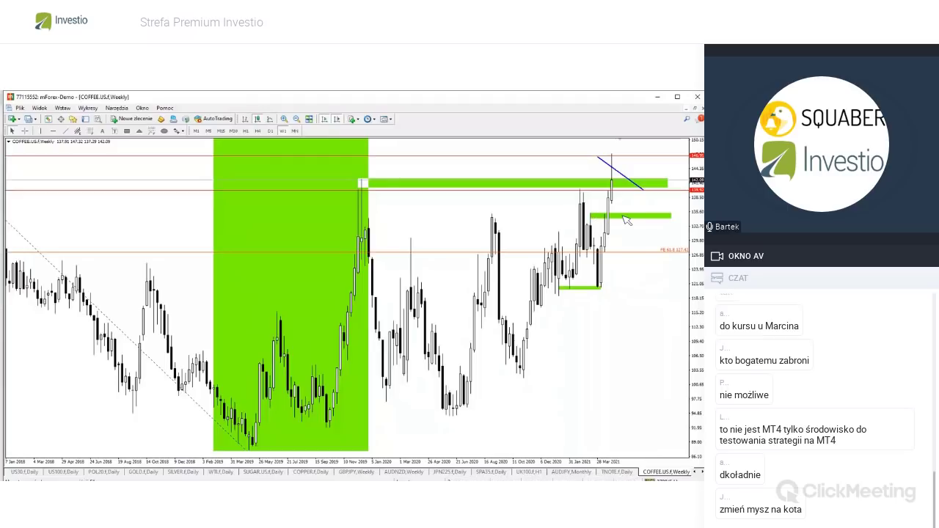
- Compare COFFEE.US.f on the daily and weekly timeframes and examine its latest candles up close on the monthly one
left_click(270, 130)
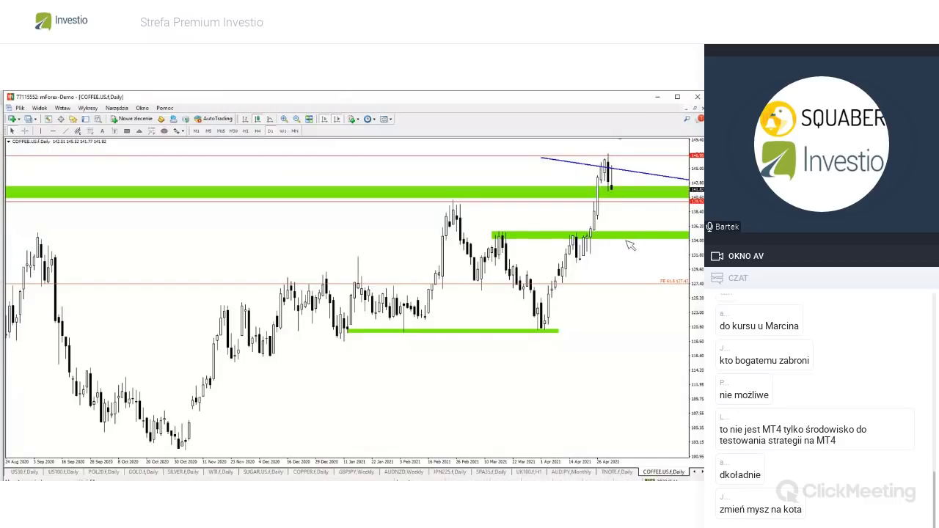
left_click(282, 131)
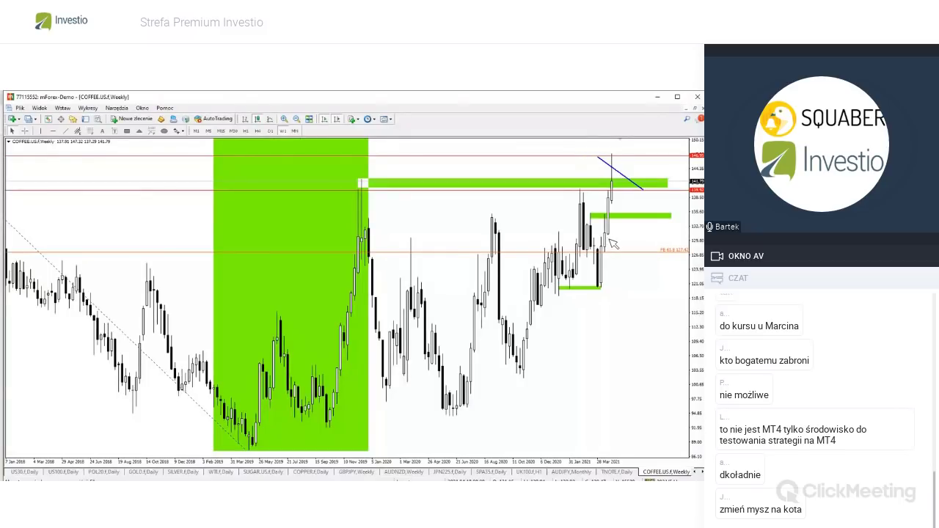
left_click(296, 131)
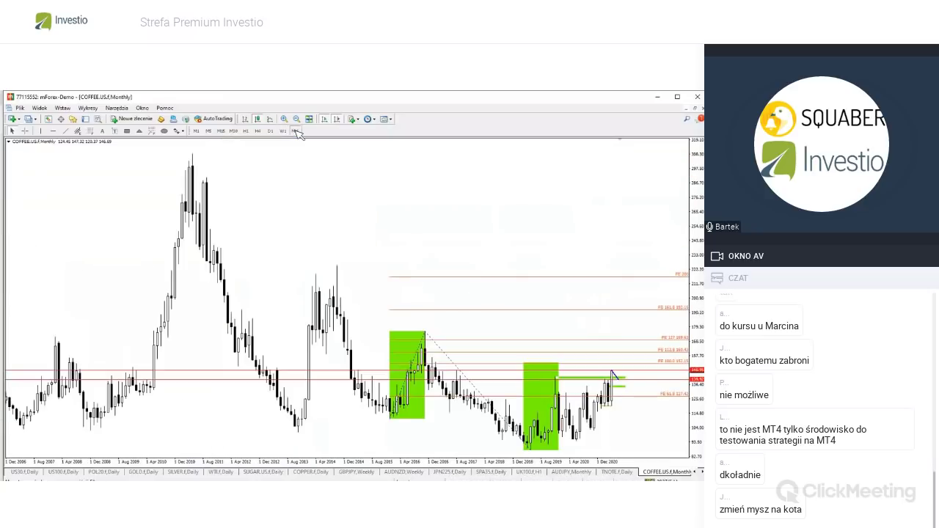
left_click(286, 120)
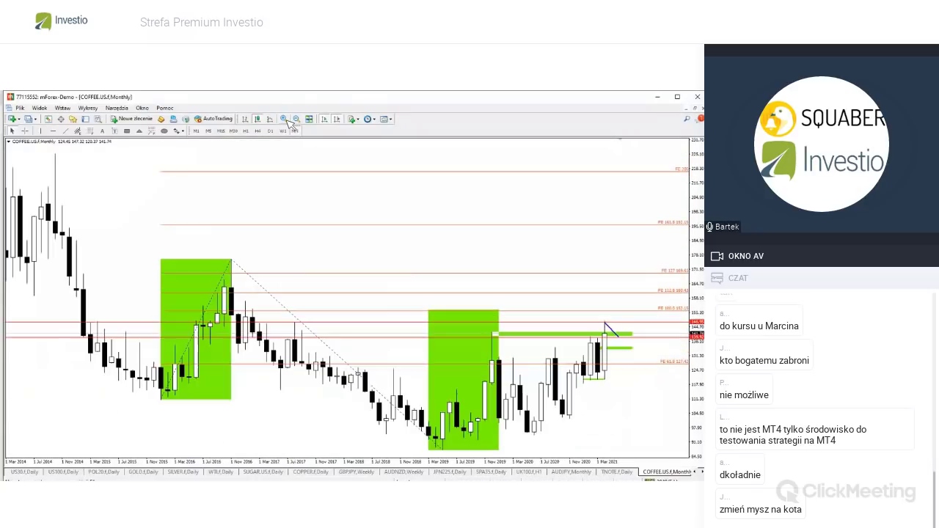
left_click(285, 120)
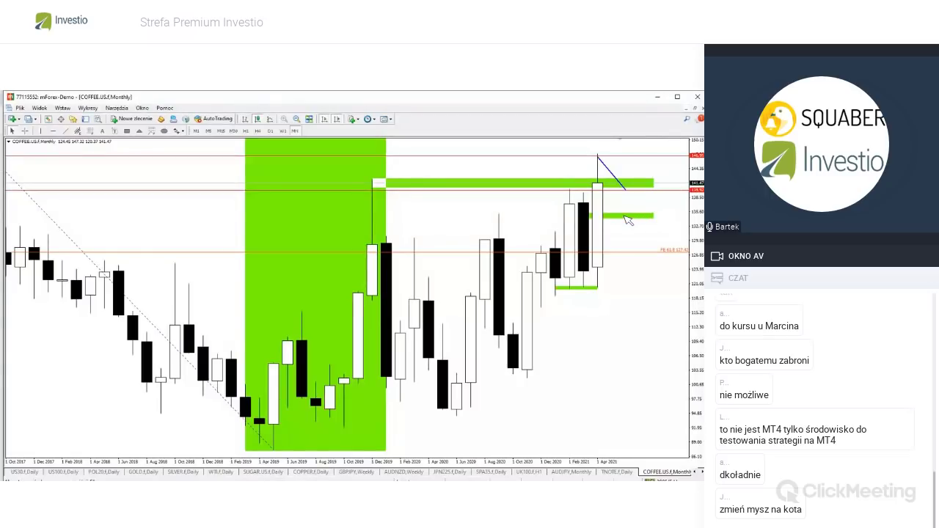
- Step COFFEE.US.f down through the weekly and daily timeframes to H4 and examine the pullback into the upper green zone
left_click(283, 131)
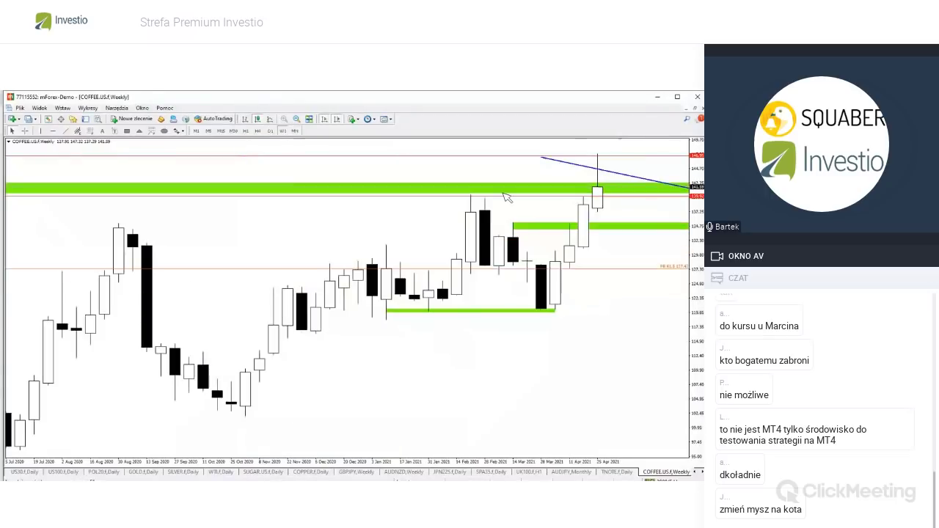
left_click(271, 131)
left_click(258, 131)
left_click(258, 131)
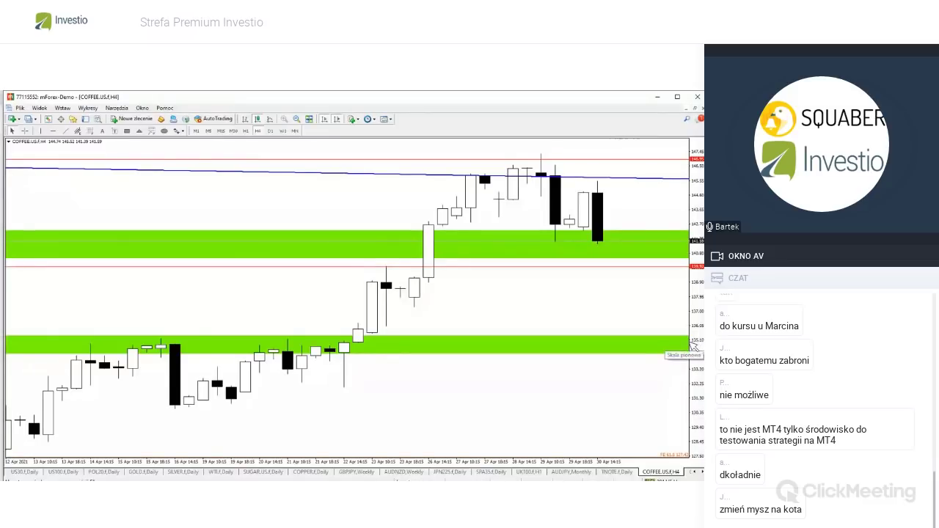
- Open the USD_I.f monthly chart, examine the recent candles up close, and bring it to the weekly timeframe
scroll(353, 472, "right", 6)
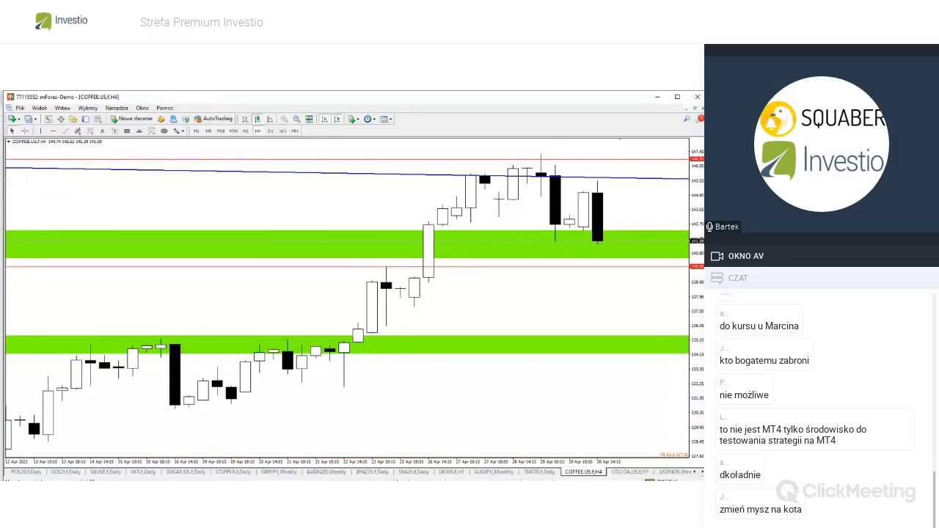
scroll(353, 472, "right", 1)
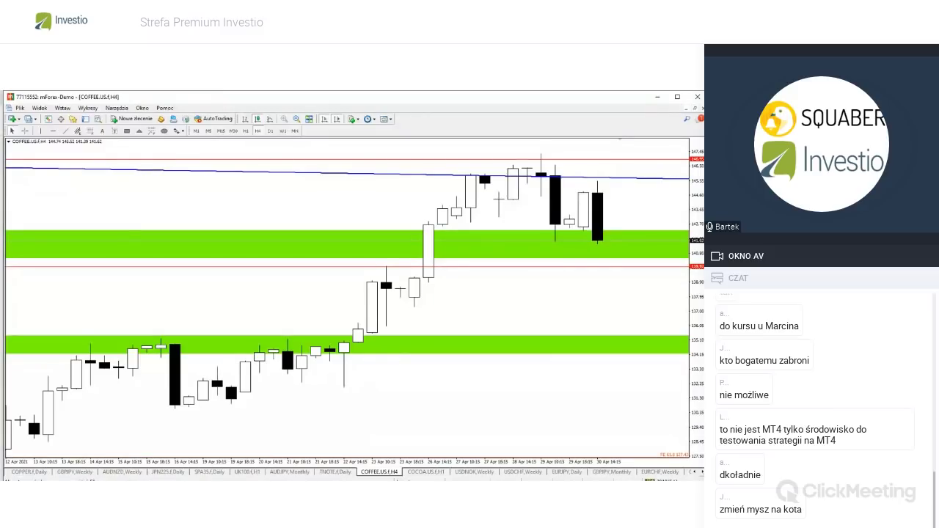
scroll(353, 472, "right", 3)
scroll(353, 472, "right", 4)
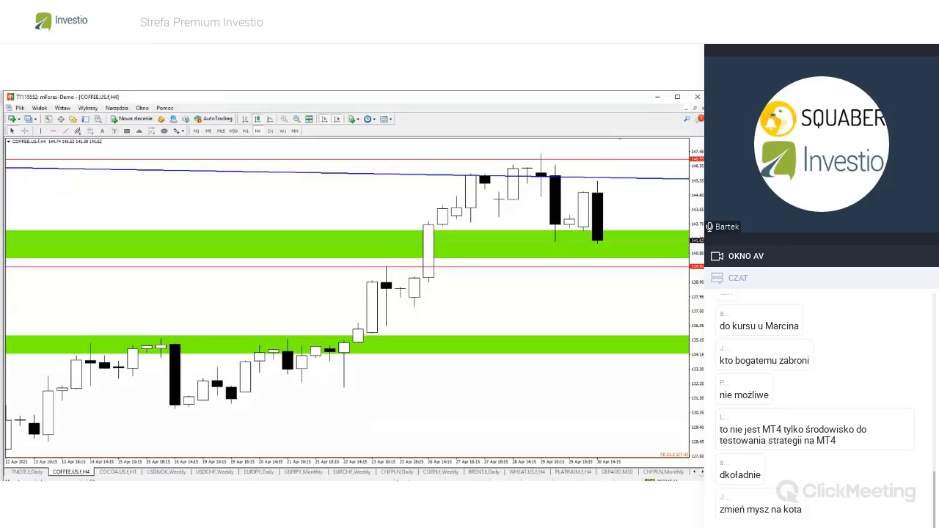
scroll(697, 472, "right", 2)
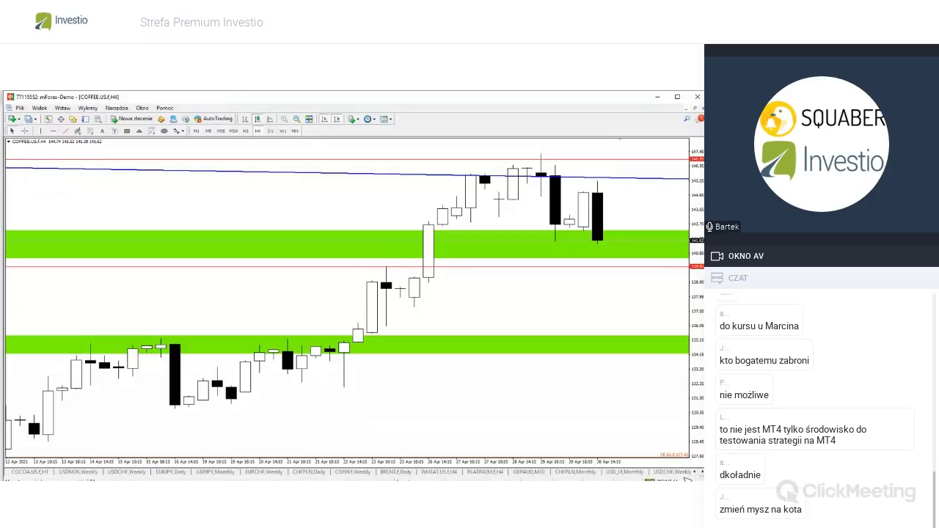
left_click(625, 472)
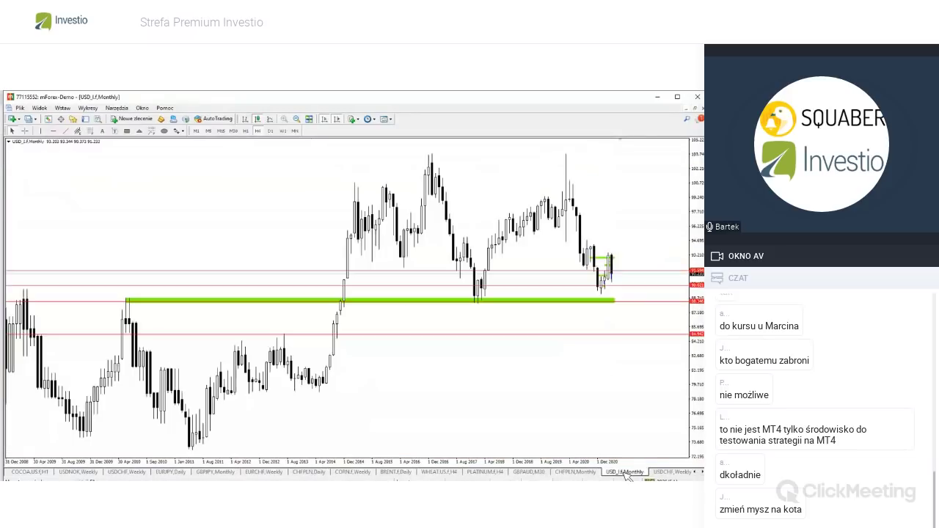
left_click(289, 120)
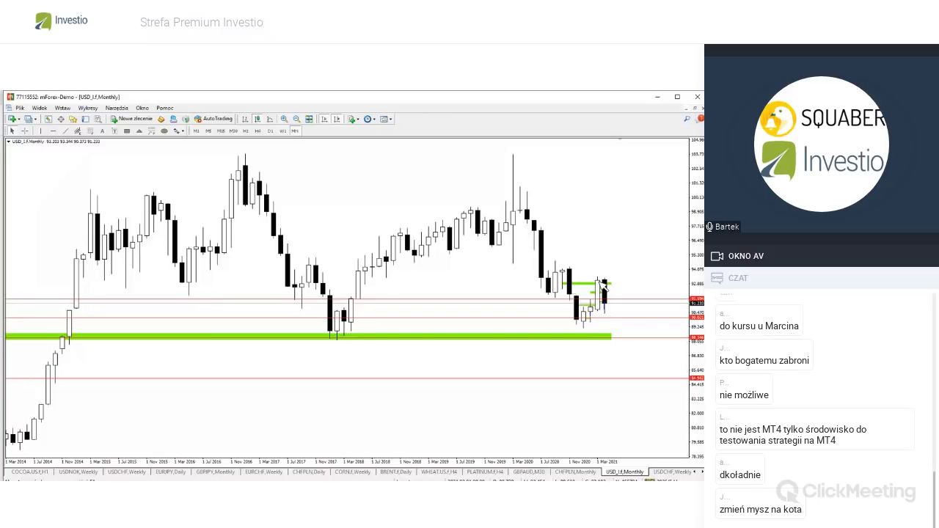
mouse_move(600, 287)
left_click(283, 131)
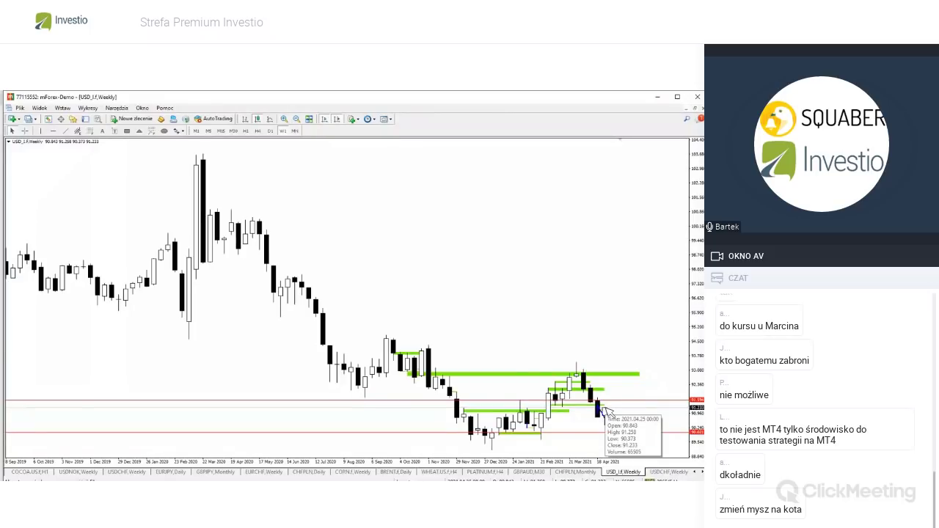
- Open the EURUSD H4 chart and draw a trend line from the late-March low through the early-April low, past the latest candle
left_click(698, 474)
left_click(697, 474)
left_click(698, 474)
left_click(698, 474)
left_click(698, 474)
left_click(698, 475)
left_click(698, 474)
left_click(698, 474)
left_click(698, 475)
left_click(698, 474)
left_click(698, 474)
left_click(698, 474)
left_click(698, 474)
left_click(698, 474)
left_click(698, 474)
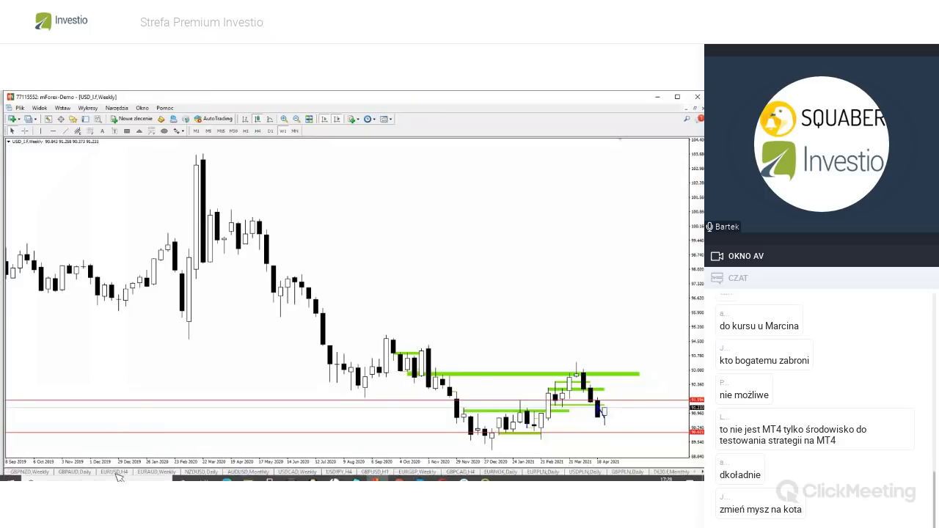
left_click(119, 473)
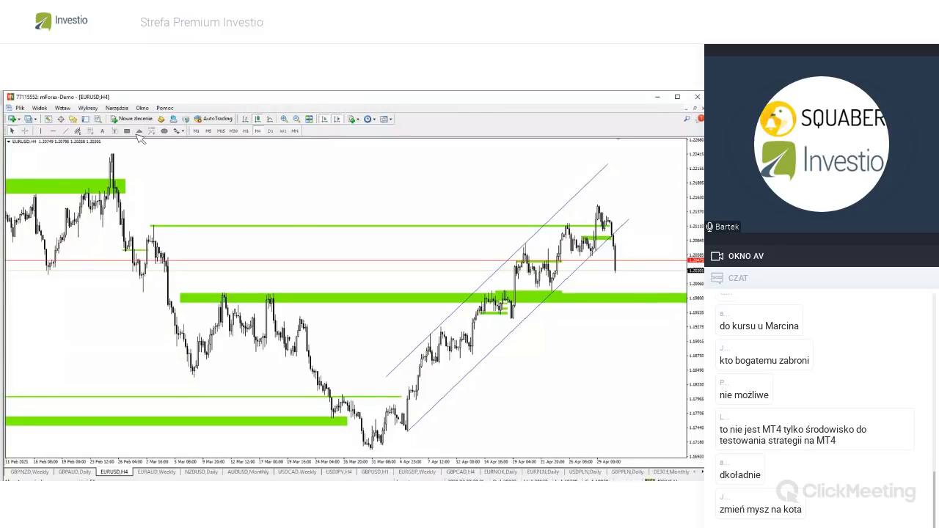
left_click(77, 130)
left_click_drag(375, 449, 665, 315)
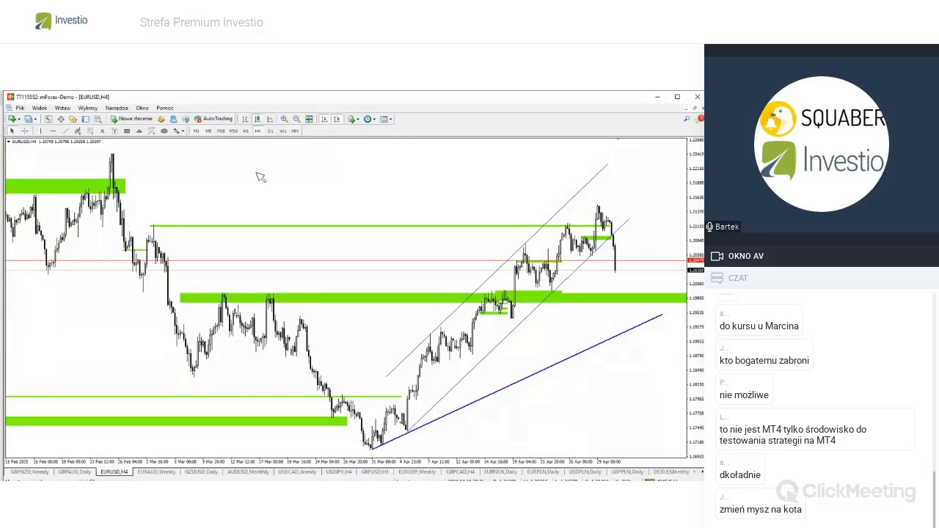
- Show EURUSD on the weekly timeframe with the recent candles enlarged, and delete the blue trend line under the April rally
left_click(283, 131)
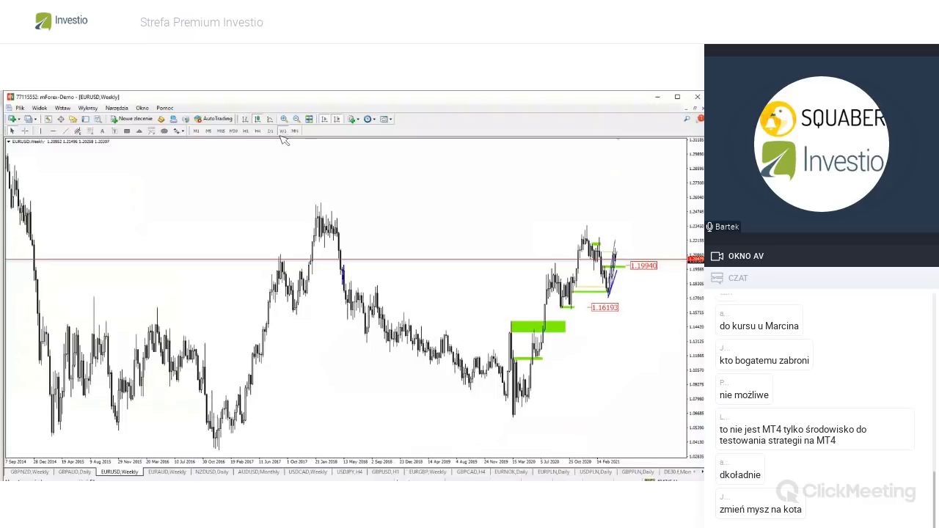
left_click(284, 119)
left_click(284, 119)
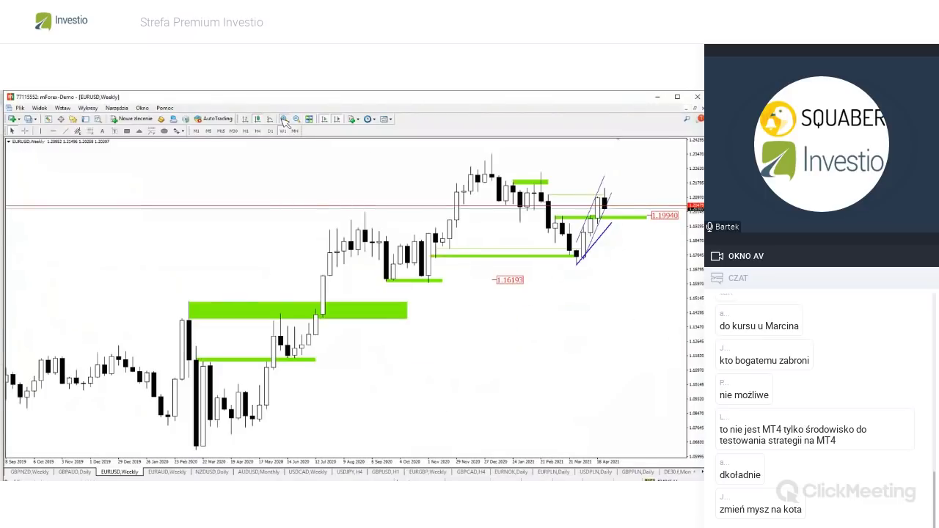
left_click(285, 120)
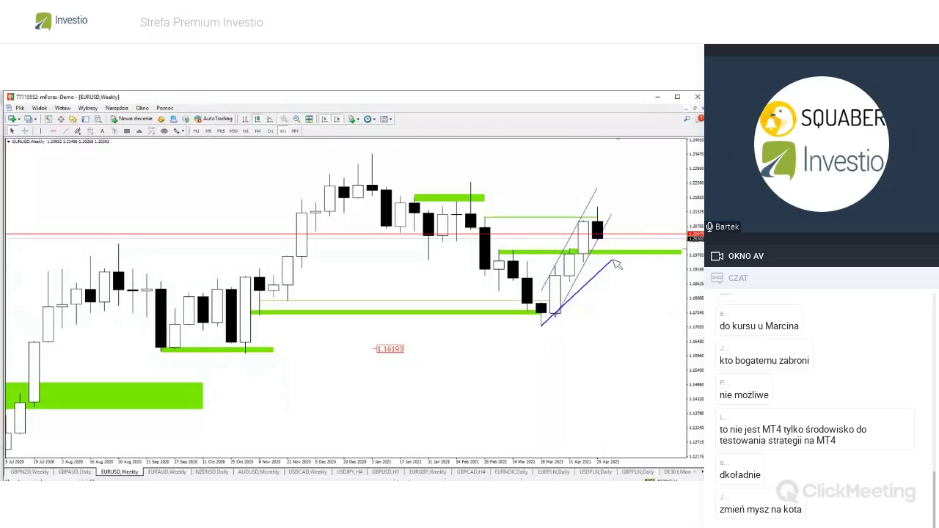
key("Delete")
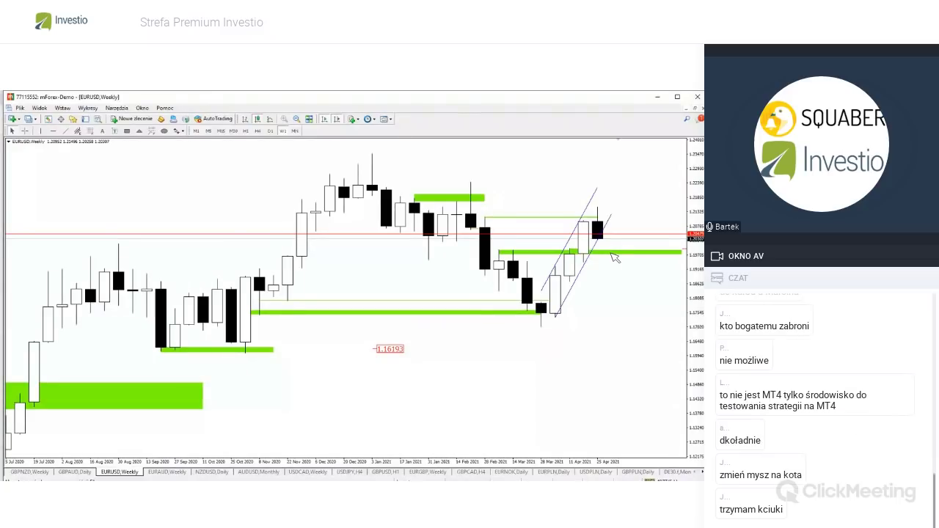
- Show more of EURUSD on H1 and draw short green zones along the 29 April highs and beneath the 29 April pullback low
left_click(246, 131)
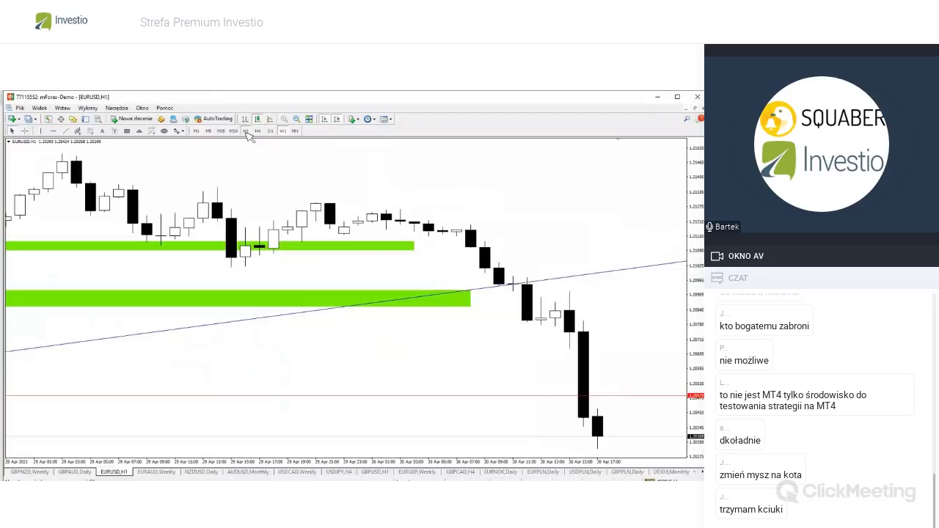
left_click(296, 119)
left_click(295, 119)
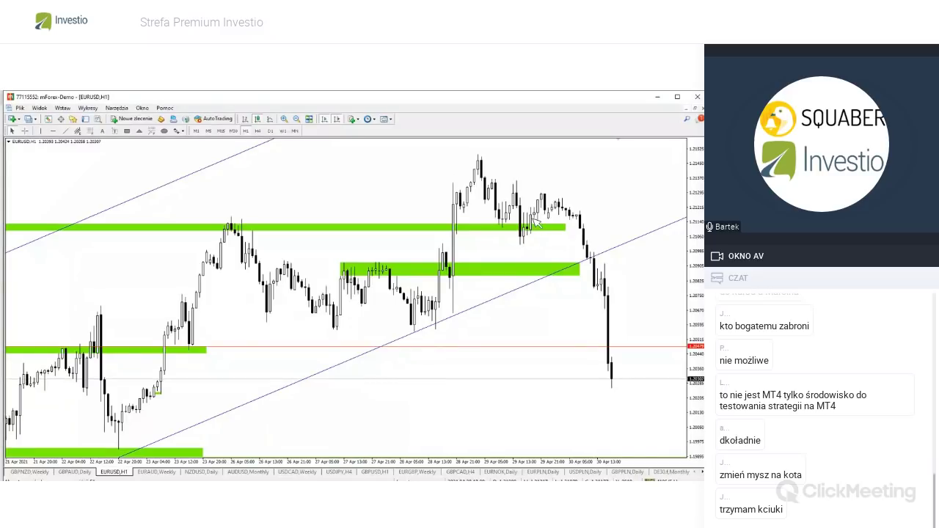
mouse_move(534, 221)
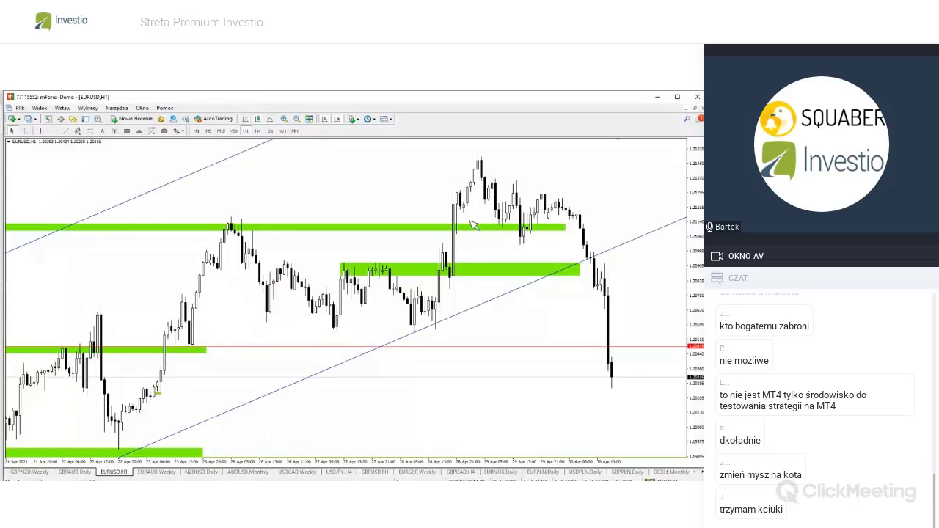
left_click(129, 132)
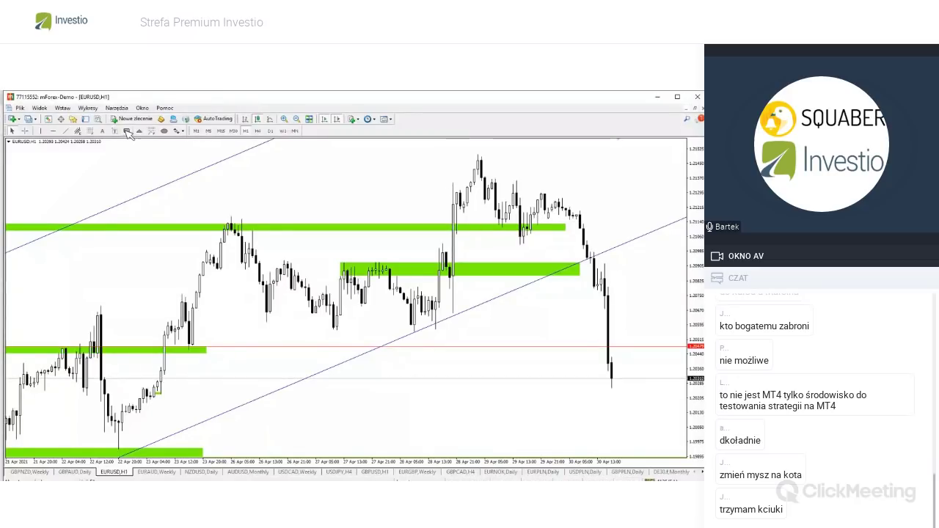
left_click_drag(488, 178, 530, 184)
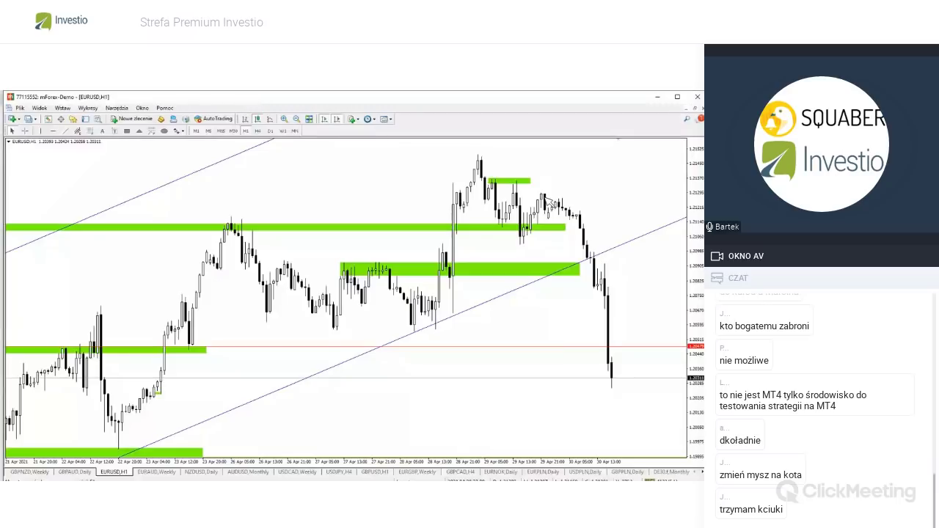
left_click(127, 131)
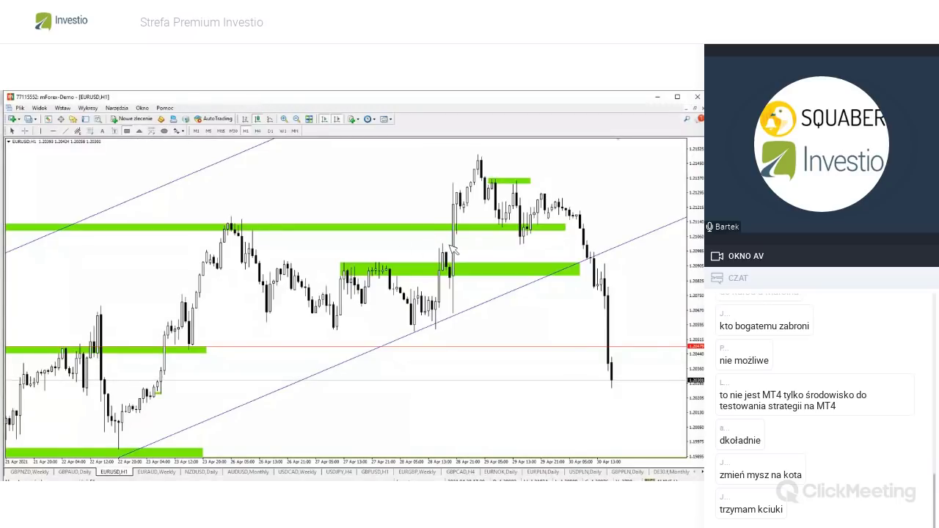
left_click_drag(442, 244, 541, 247)
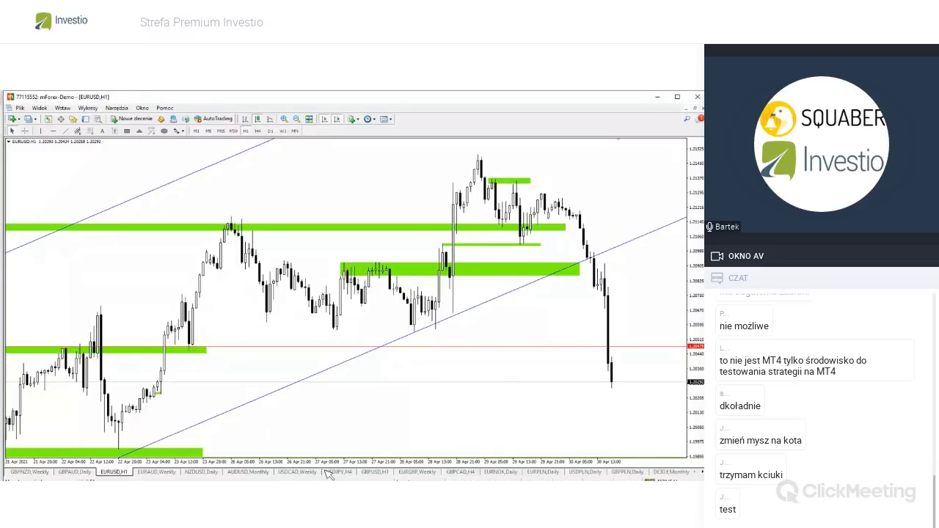
- Examine GBPPLN daily, USDPLN on daily and weekly with a crosshair check of its levels, and EURPLN daily
left_click(628, 472)
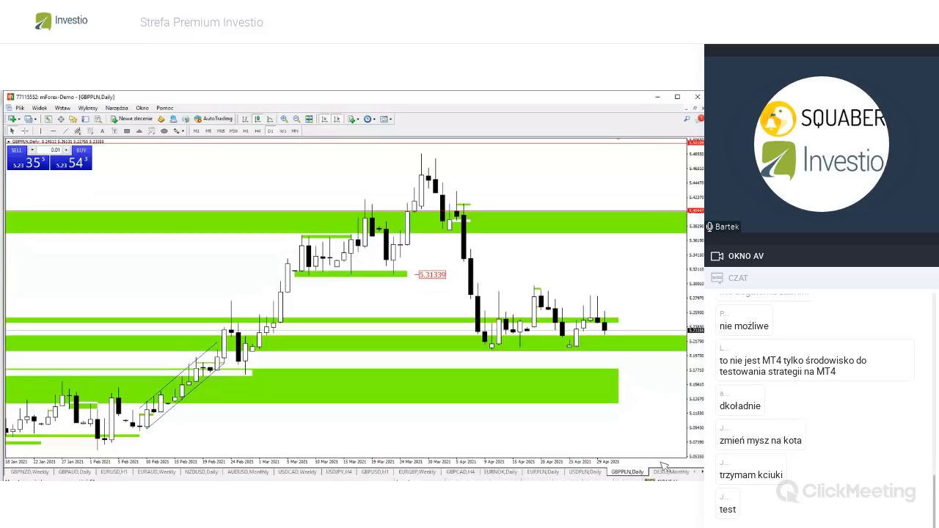
left_click(582, 472)
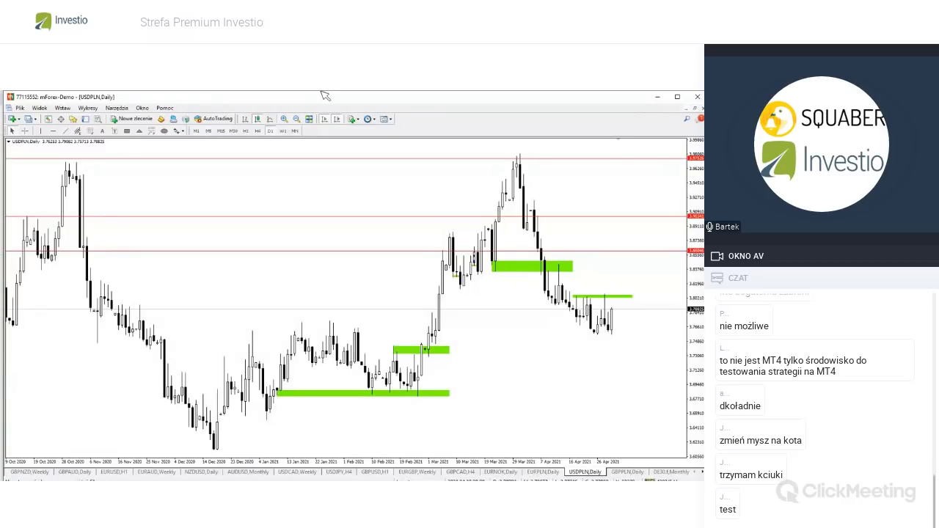
left_click(283, 131)
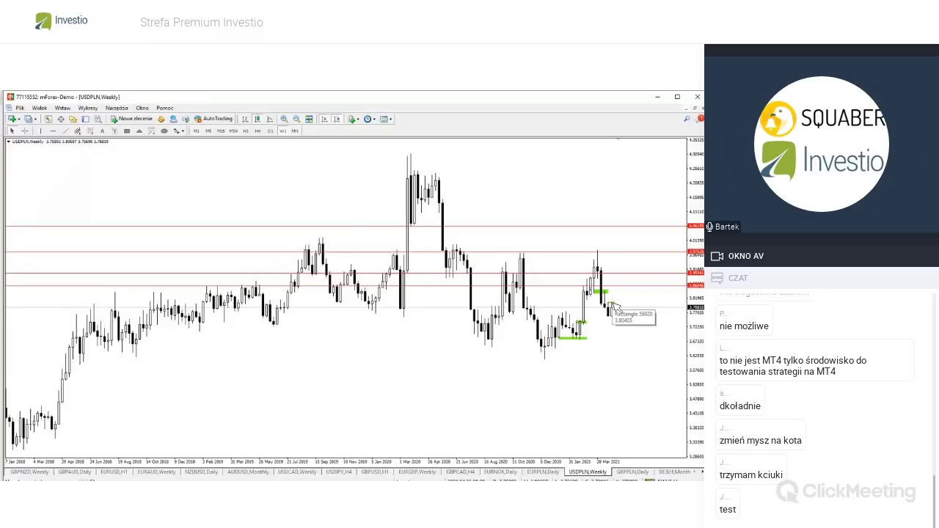
left_click(24, 131)
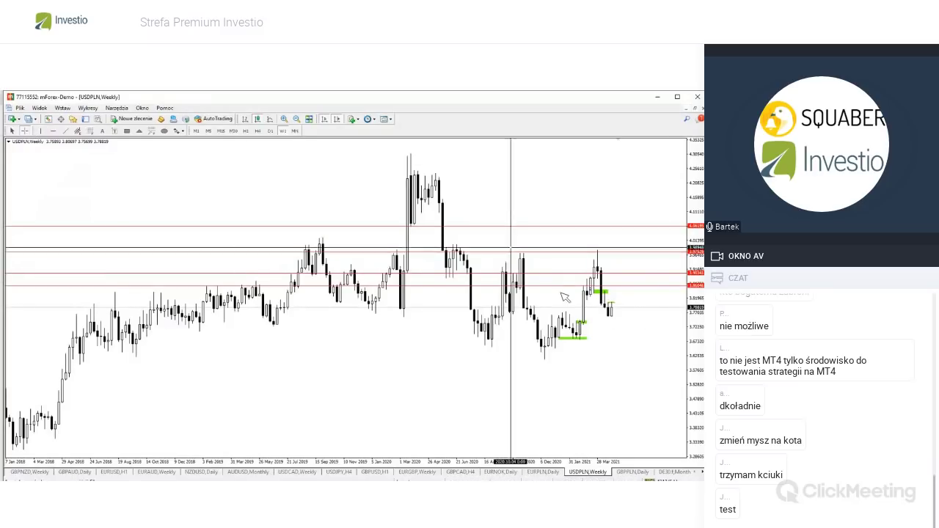
left_click(623, 323)
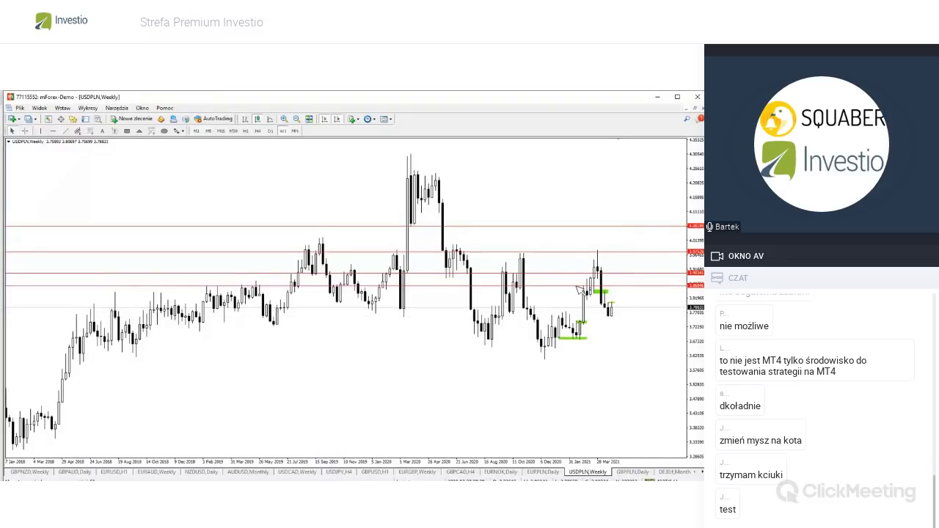
mouse_move(576, 481)
left_click(544, 473)
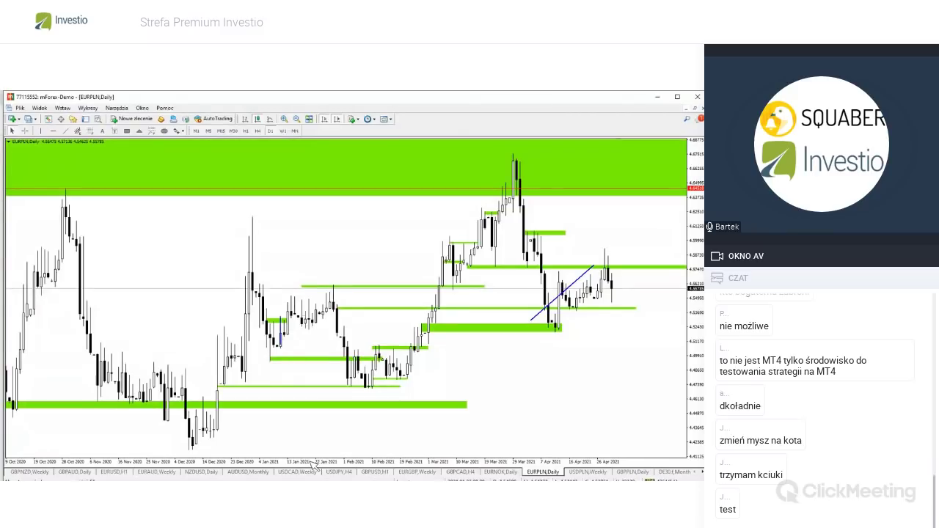
- On USDJPY H4, extend the green zone near 109.26 past the latest candle and draw a long zone near 109.77 from the 9 April rebound
left_click(341, 473)
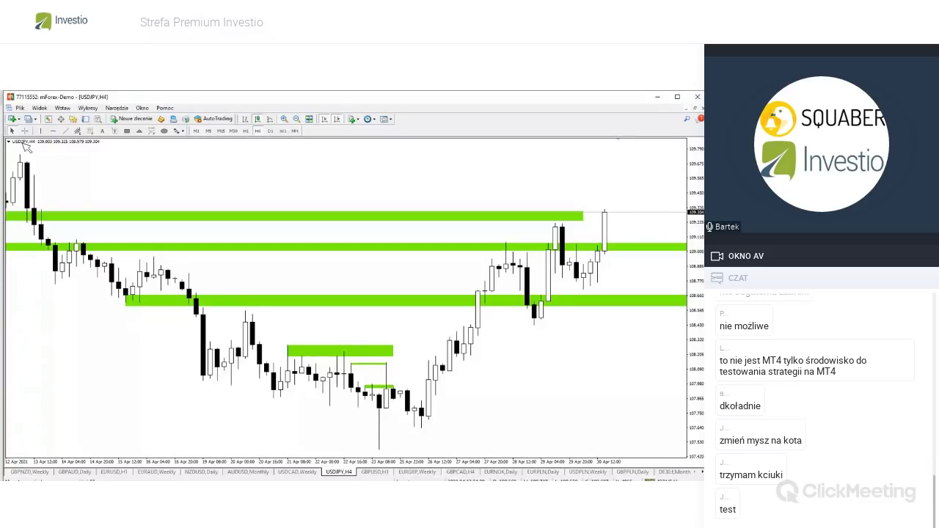
left_click(297, 119)
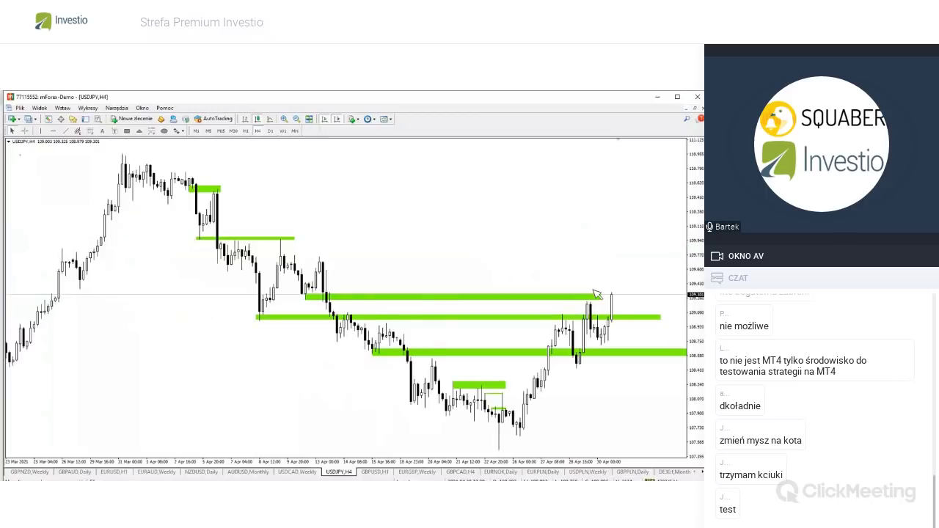
left_click_drag(599, 299, 639, 299)
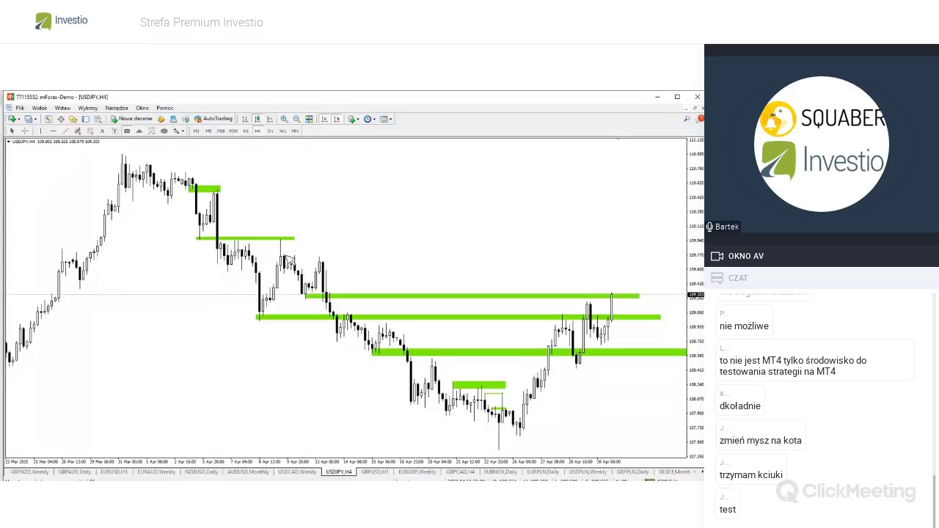
left_click_drag(284, 255, 670, 263)
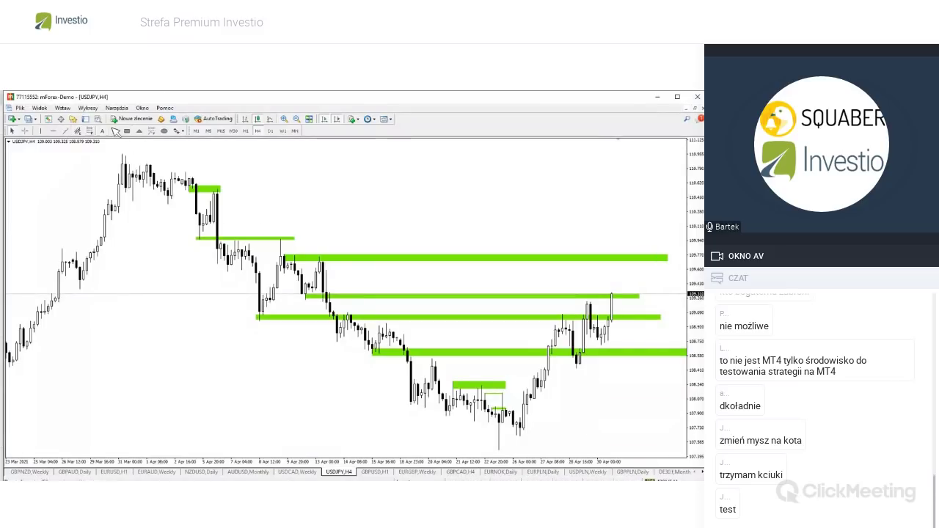
- Draw a rising parallel channel on USDJPY H4 from the 26 April low along the later lows, and fit its upper line to the highs
left_click(81, 133)
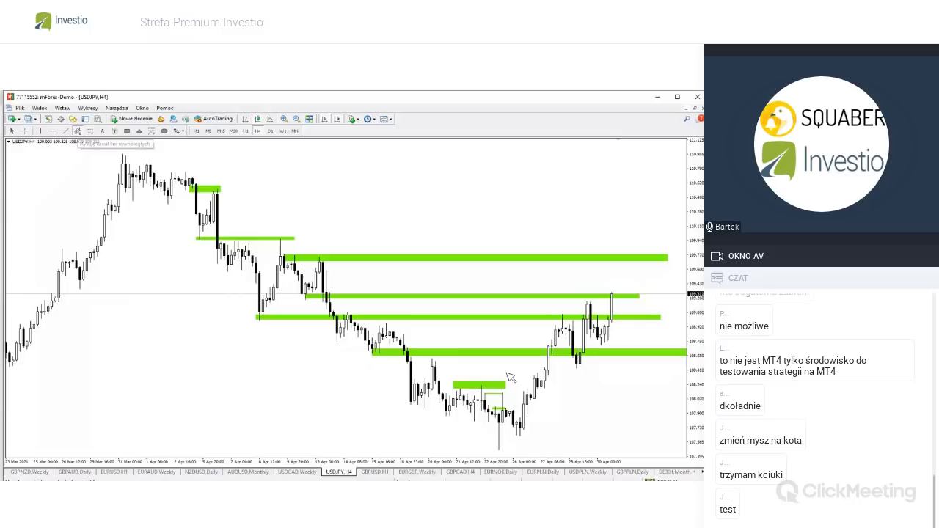
left_click_drag(523, 436, 653, 306)
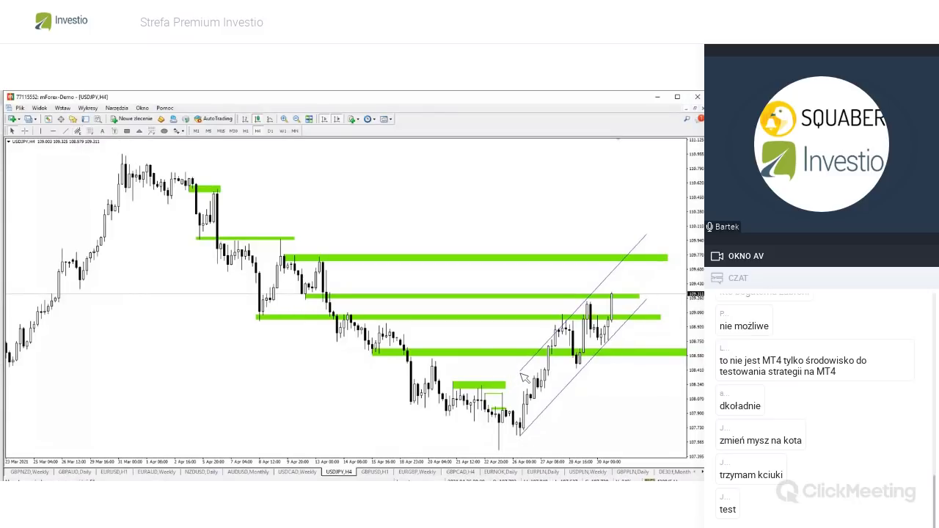
left_click_drag(519, 378, 497, 399)
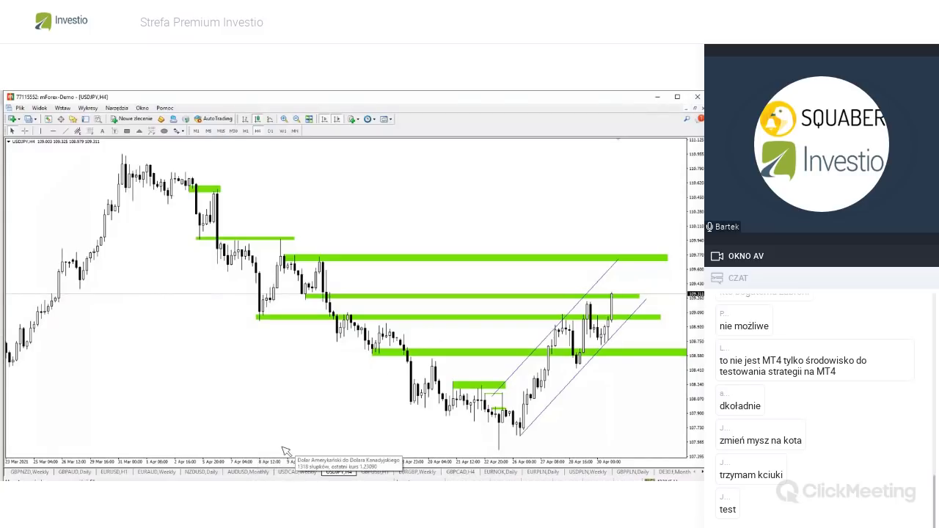
- Show GBPUSD on the daily timeframe and extend the thin green support zone beside the 1.38015 label past the latest candle
left_click(375, 473)
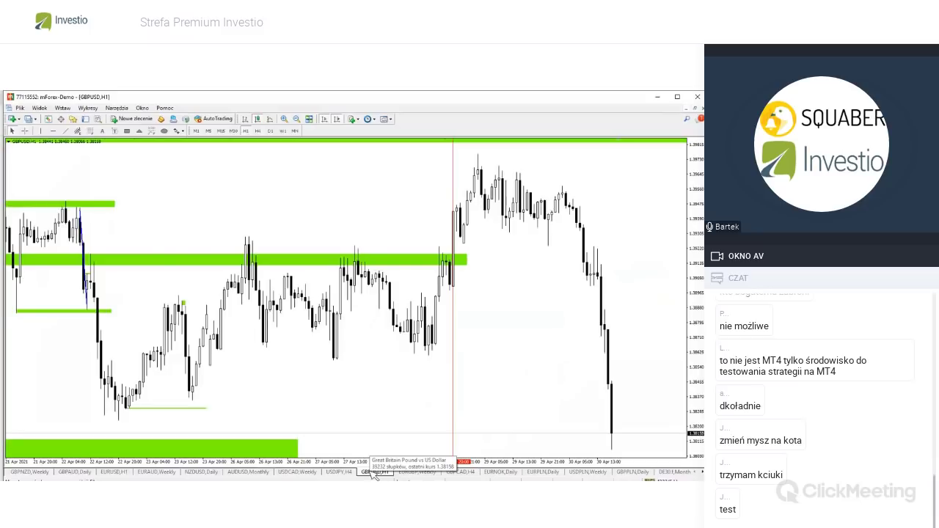
left_click(270, 131)
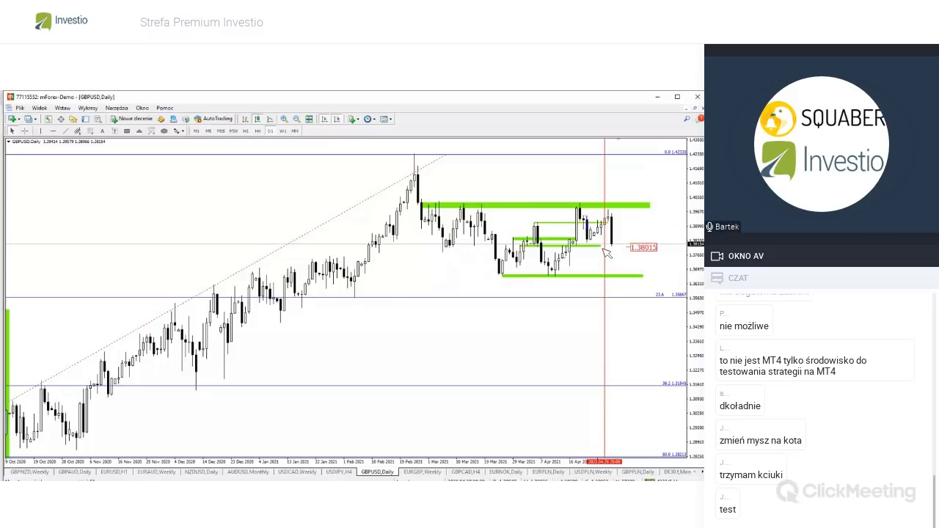
left_click_drag(606, 250, 621, 251)
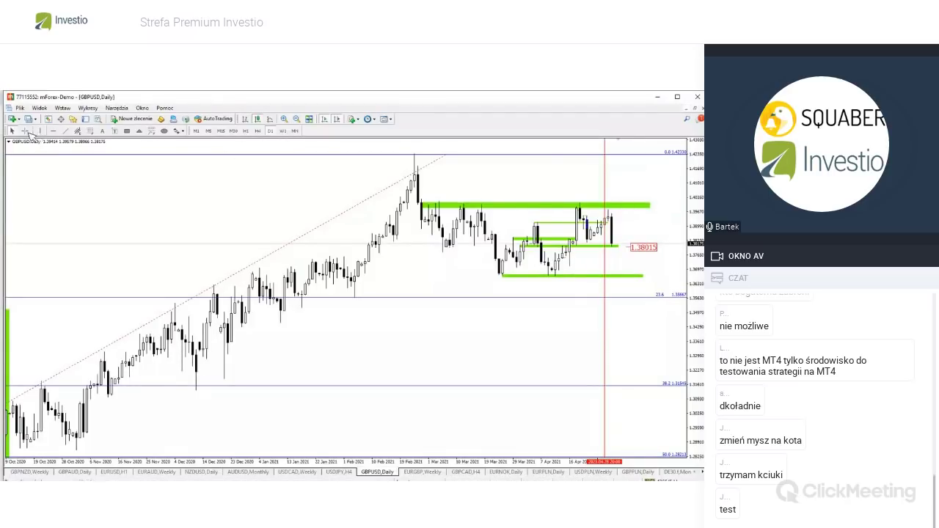
- Check GBPUSD's lowest daily support zone with the crosshair, and on H4 extend the green zone from the late-March high past the latest candle
middle_click(536, 278)
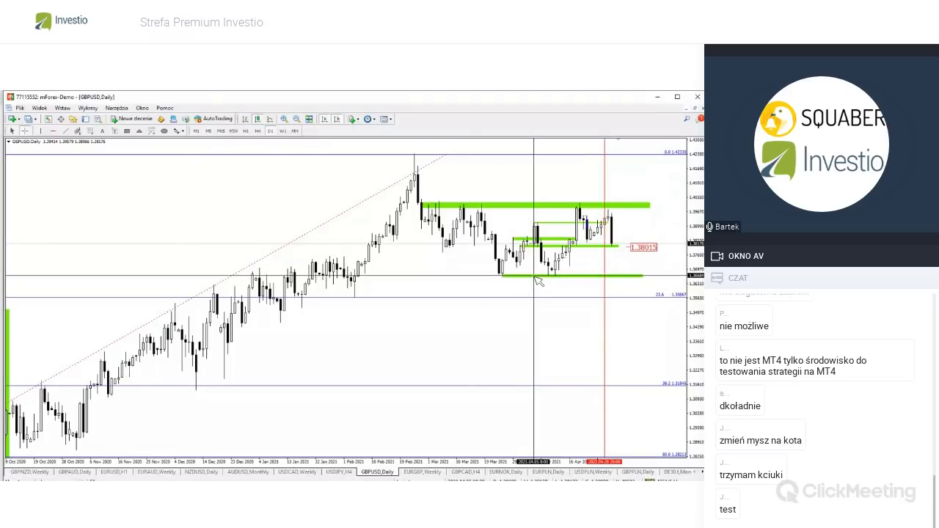
left_click(535, 278)
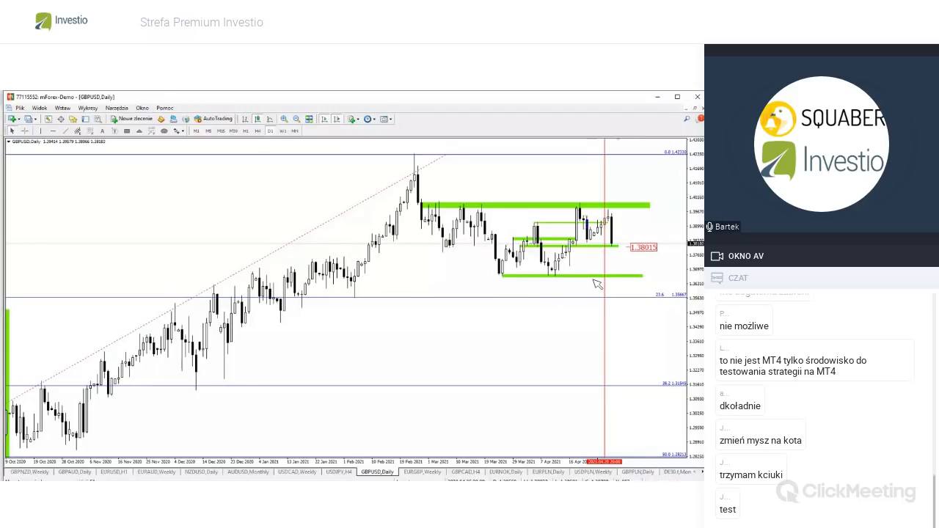
left_click(258, 131)
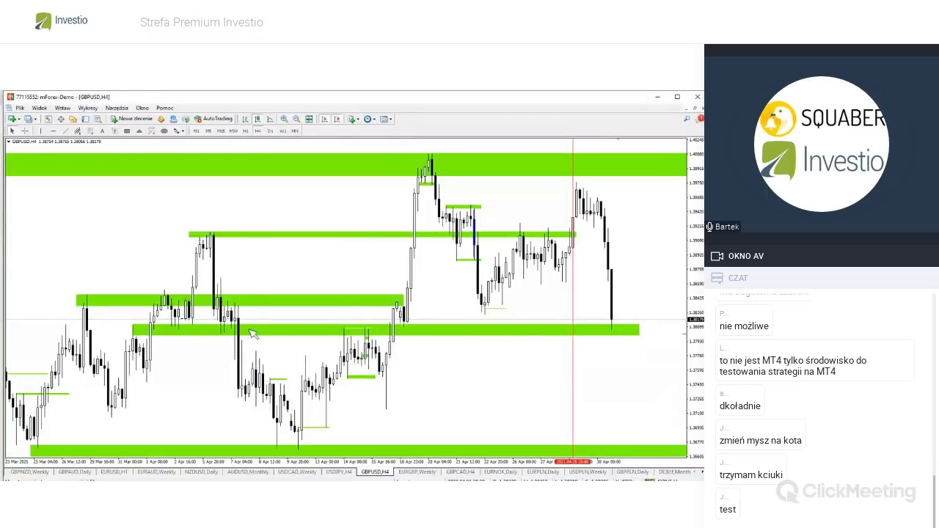
left_click_drag(408, 311, 666, 310)
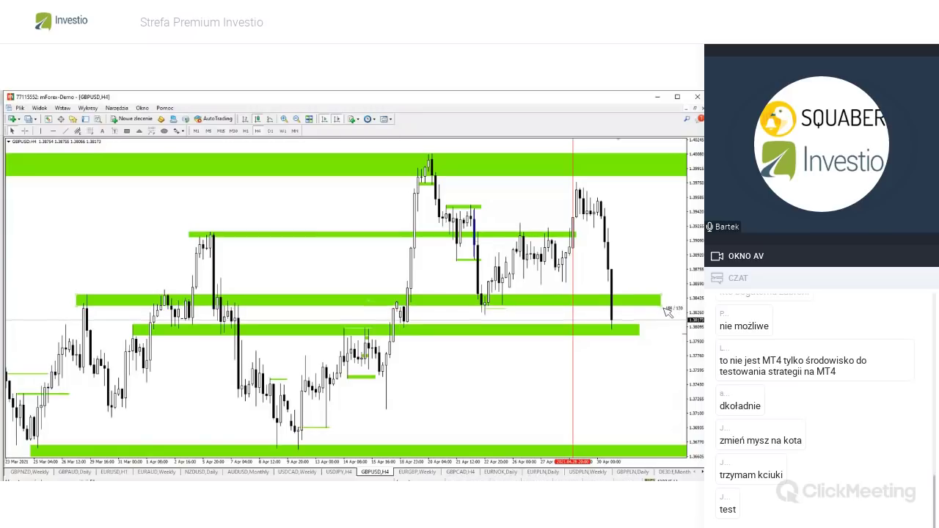
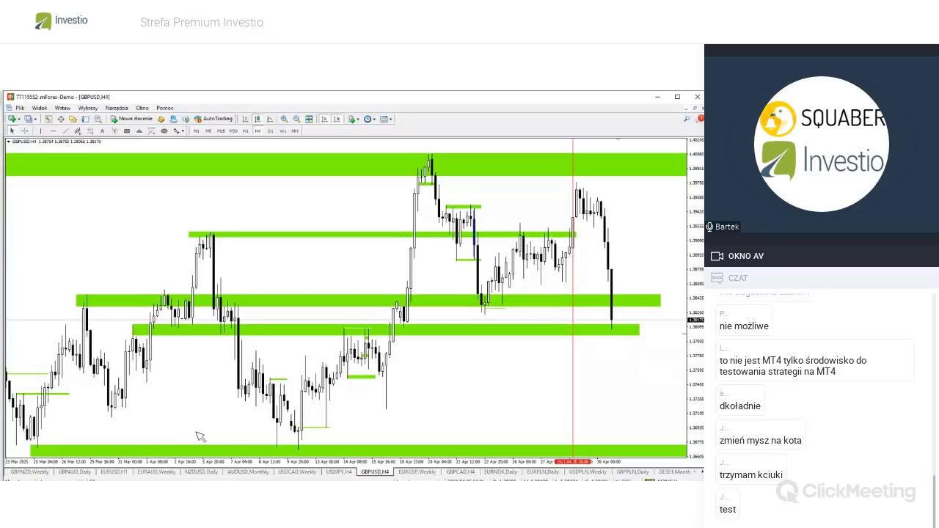
- Step AUDUSD down from monthly to daily, shift the thin green zone onto the early-April highs, and thicken and extend it past the latest candle
left_click(244, 473)
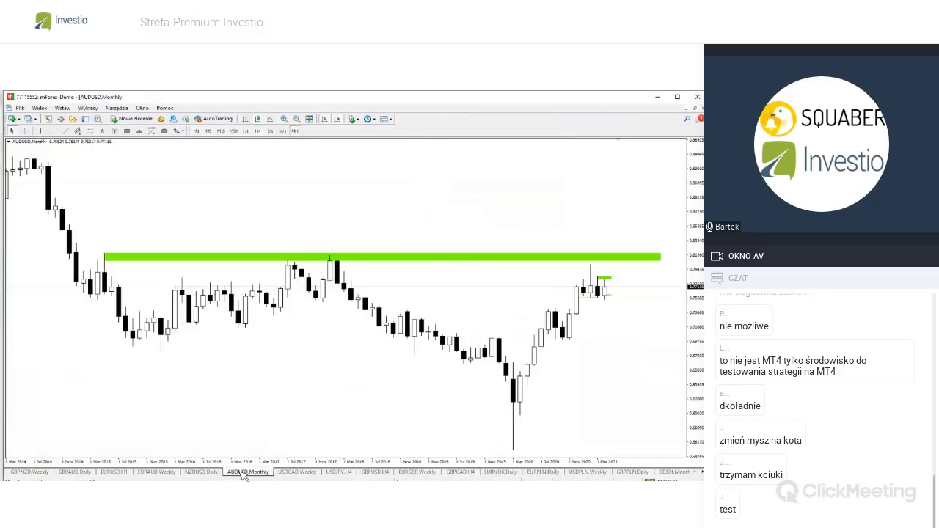
left_click(283, 131)
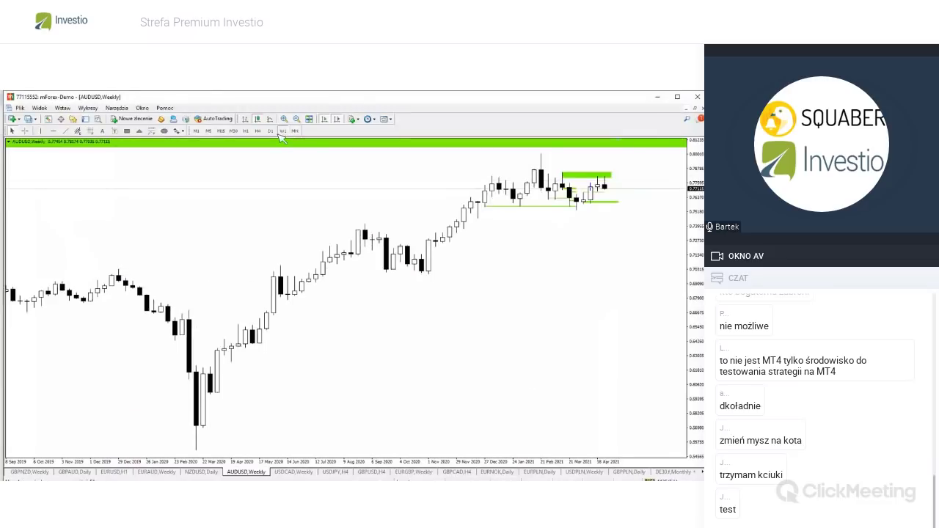
left_click(270, 130)
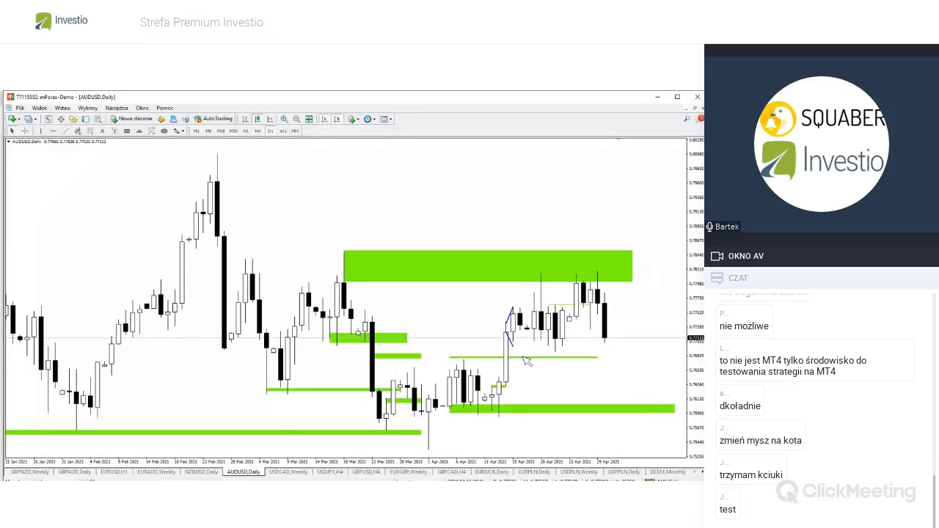
left_click_drag(529, 362, 543, 364)
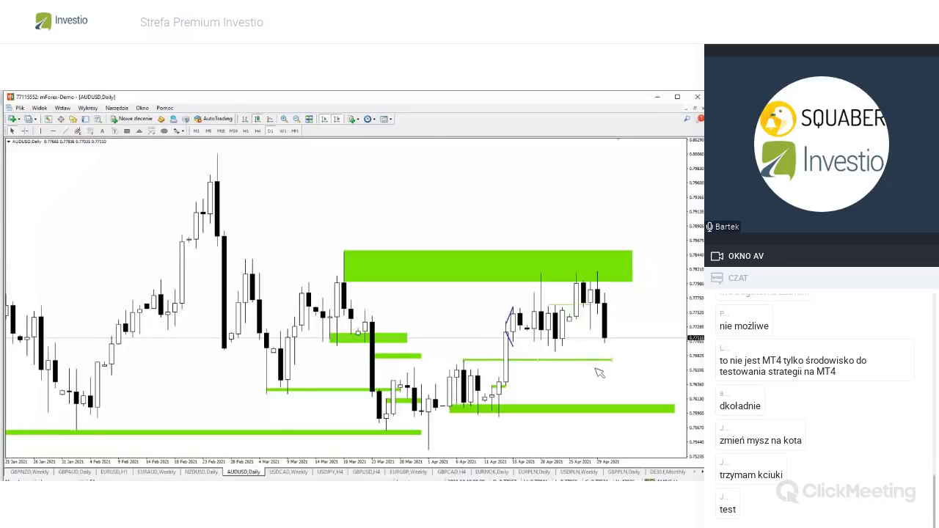
left_click_drag(615, 365, 665, 370)
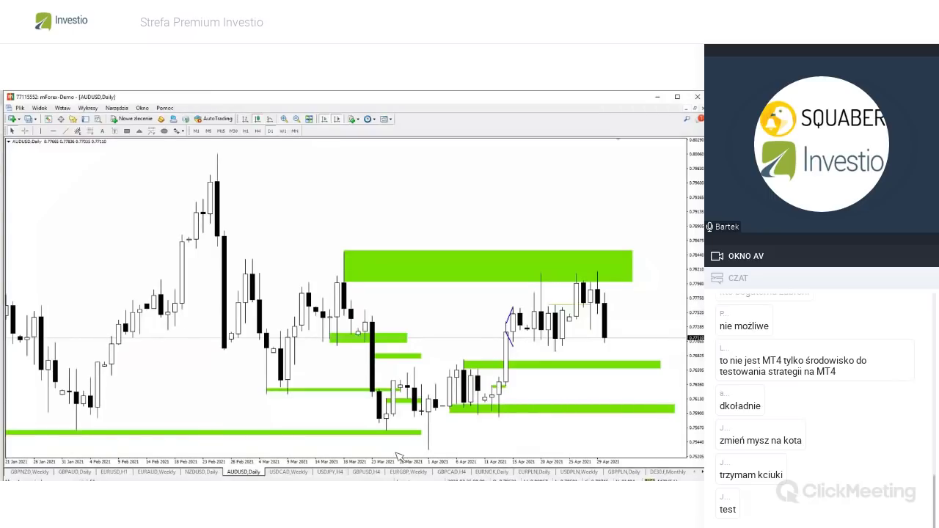
- Open the DE30 chart and review it on the M1 and daily timeframes
mouse_move(401, 481)
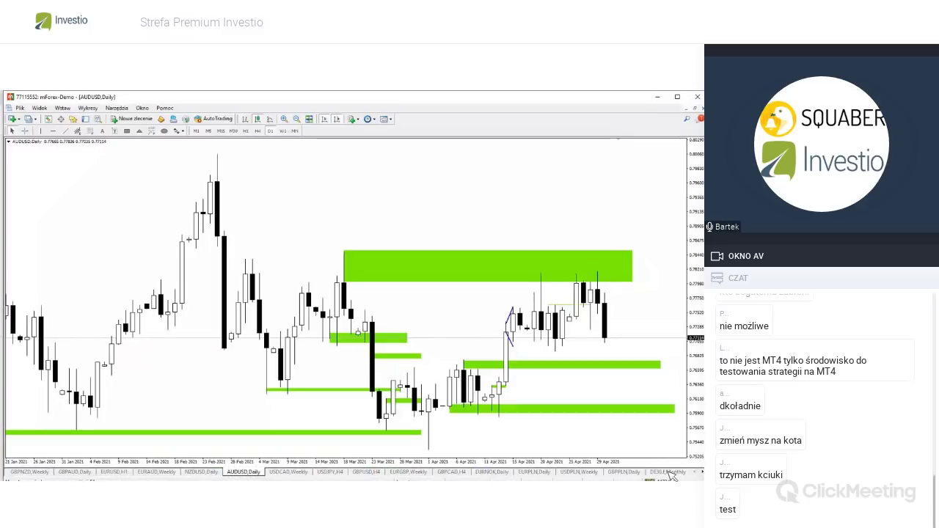
left_click(666, 472)
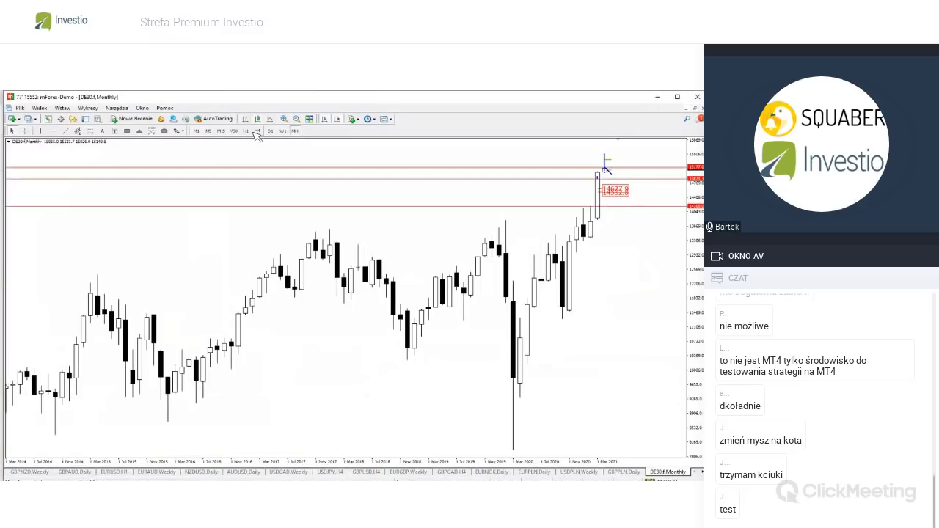
left_click(196, 132)
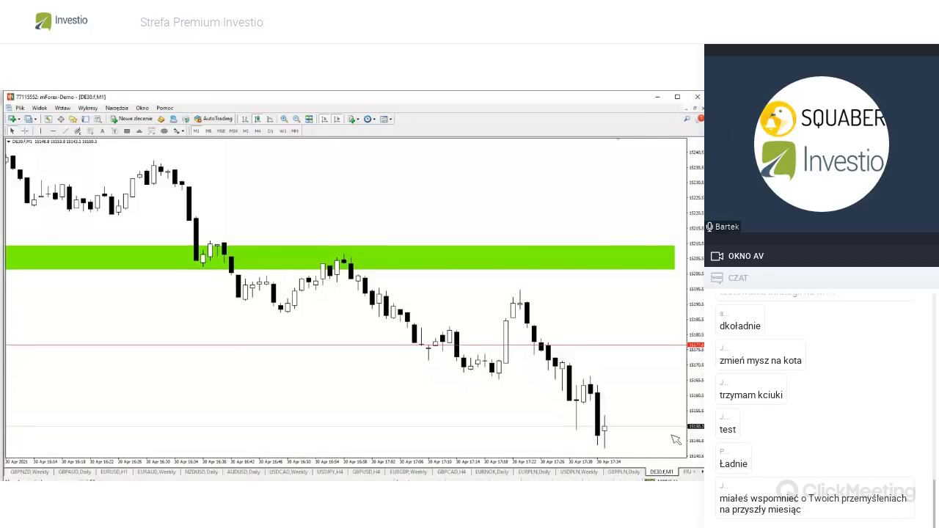
left_click(270, 132)
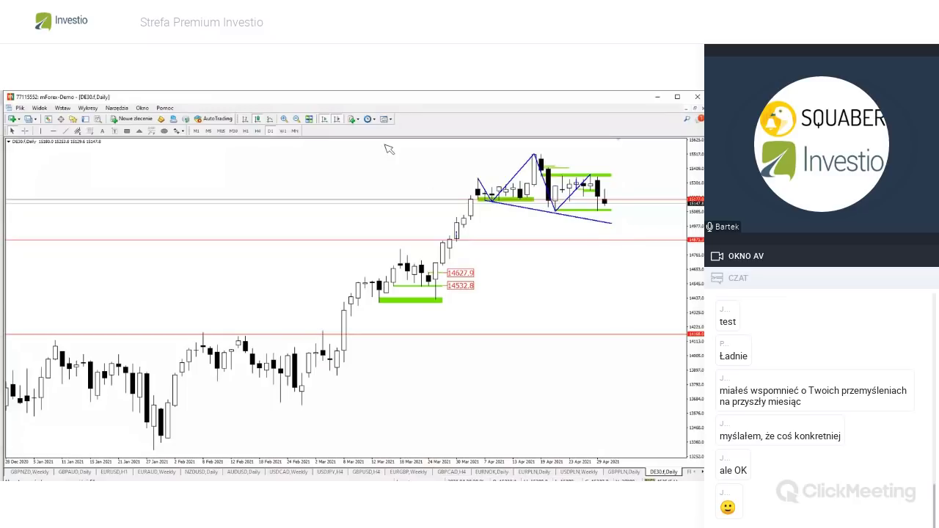
- Step DE30 down through the monthly, weekly, daily and M5 timeframes to compare the trend and the recent pullback
left_click(295, 132)
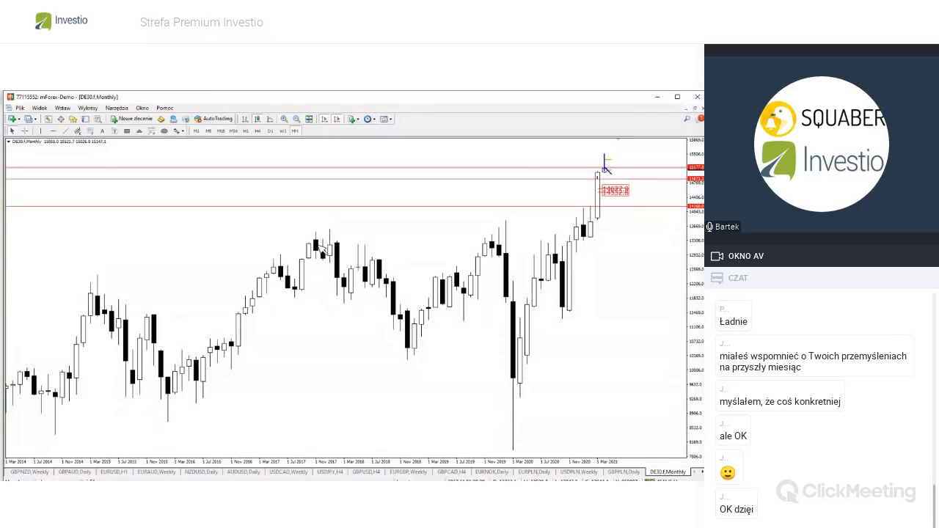
mouse_move(606, 171)
mouse_move(596, 479)
left_click(283, 131)
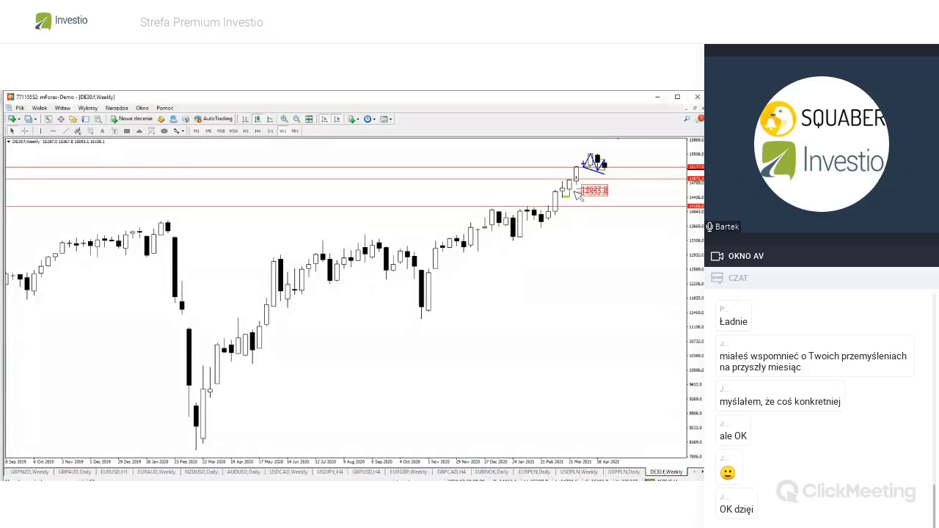
left_click(271, 131)
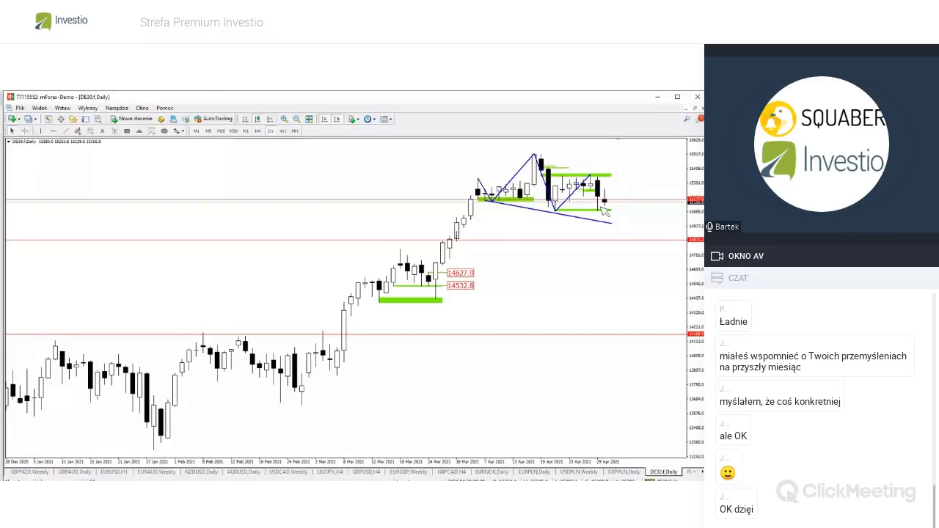
left_click(209, 131)
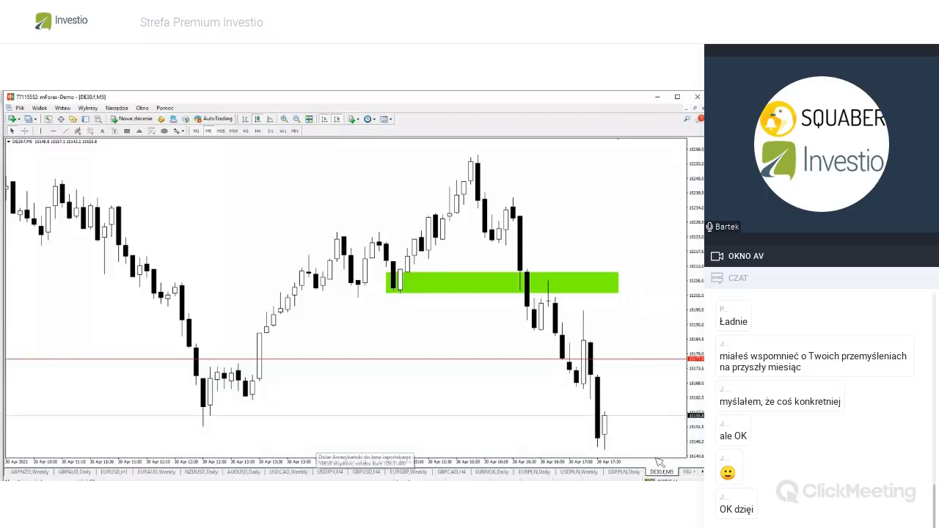
- Bring further chart tabs into view, and show DE30 on the monthly and again on the daily timeframe
left_click(690, 472)
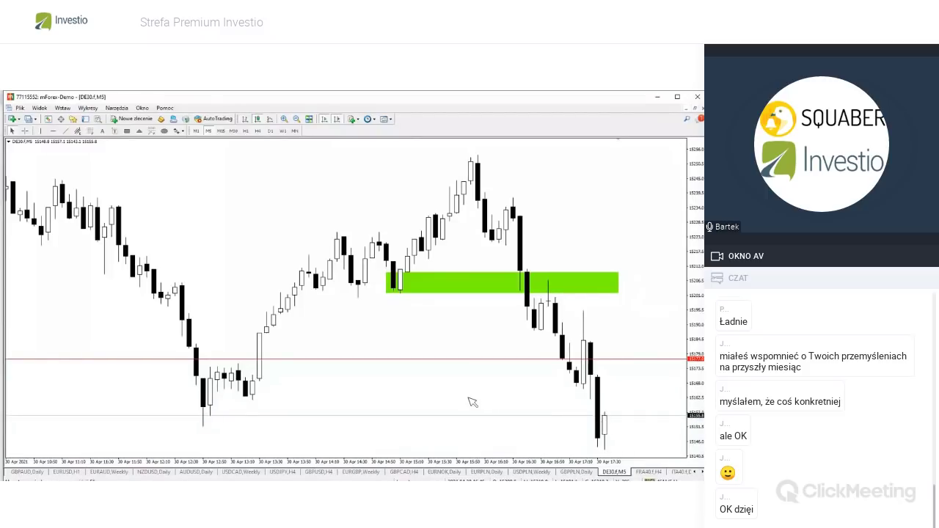
left_click(295, 132)
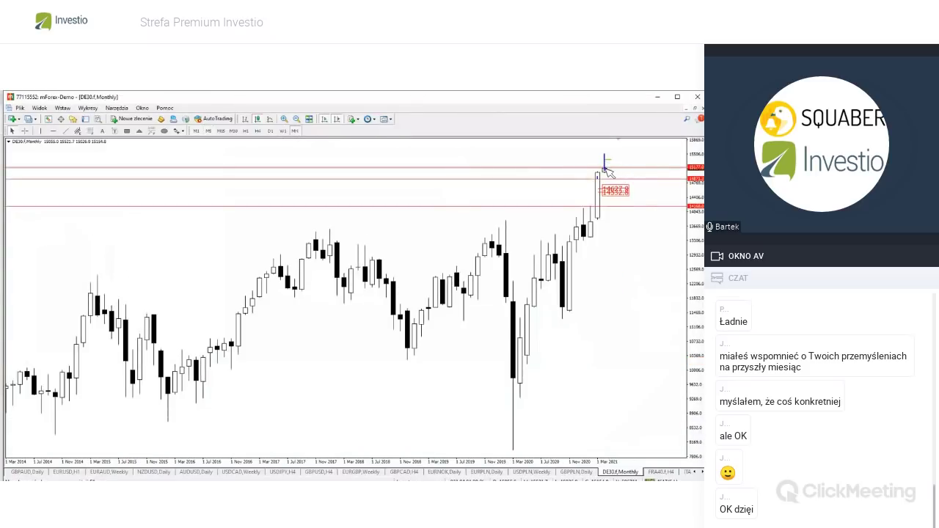
left_click(270, 132)
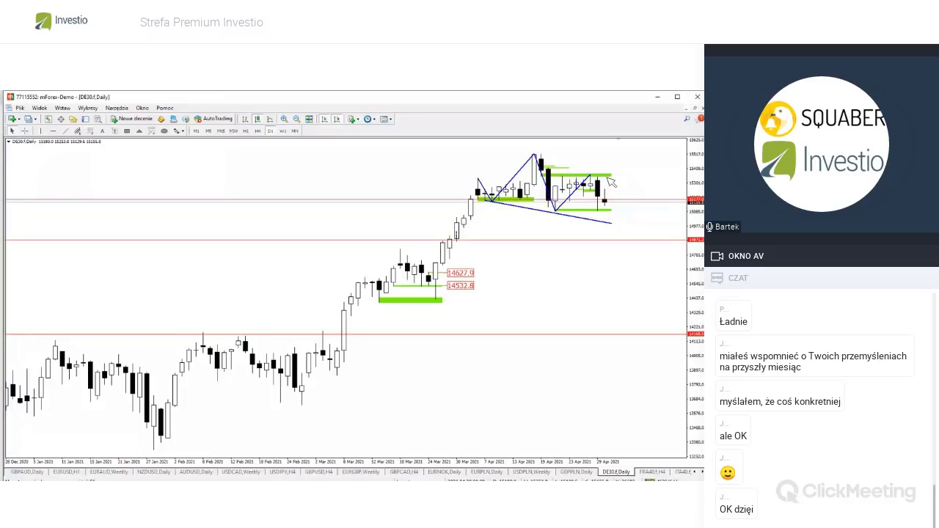
- Switch to the ClickMeeting window in Chrome to read the webinar chat, and return to the DE30 daily chart in MetaTrader
mouse_move(381, 477)
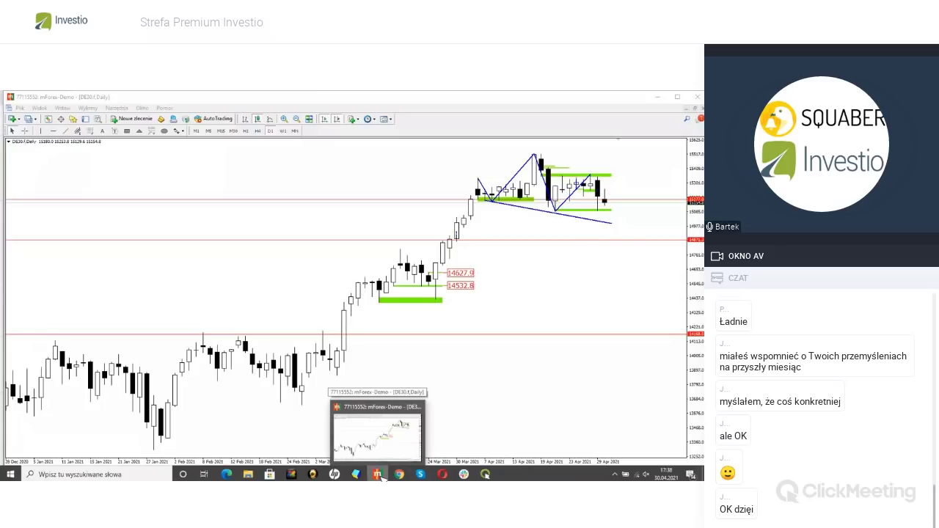
left_click(400, 476)
mouse_move(402, 477)
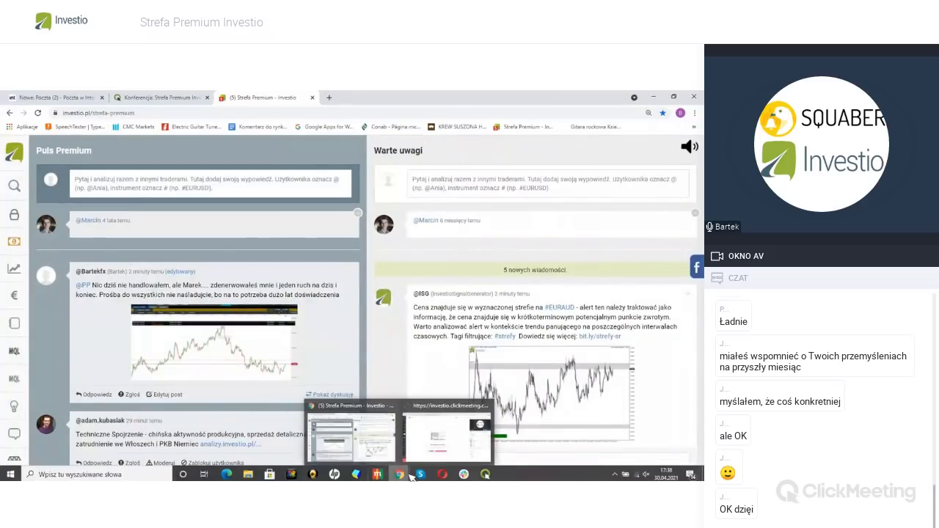
left_click(420, 443)
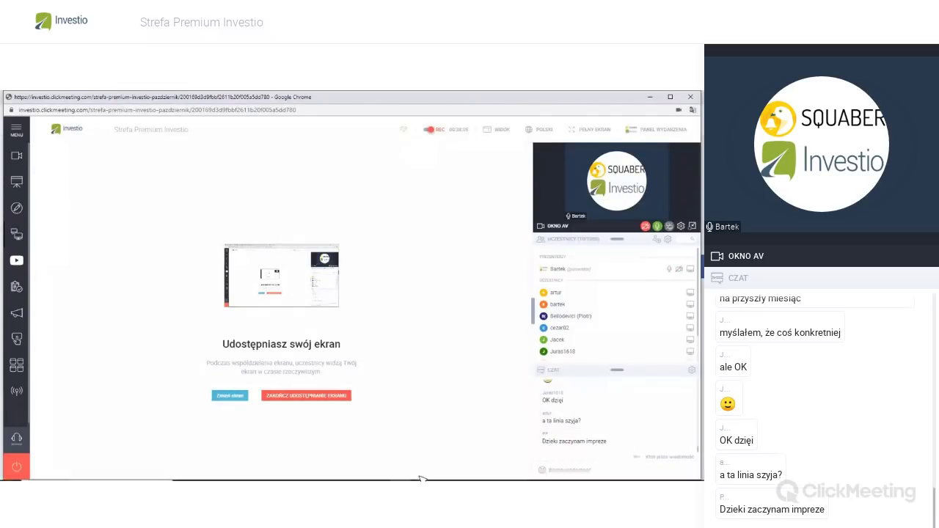
left_click(382, 505)
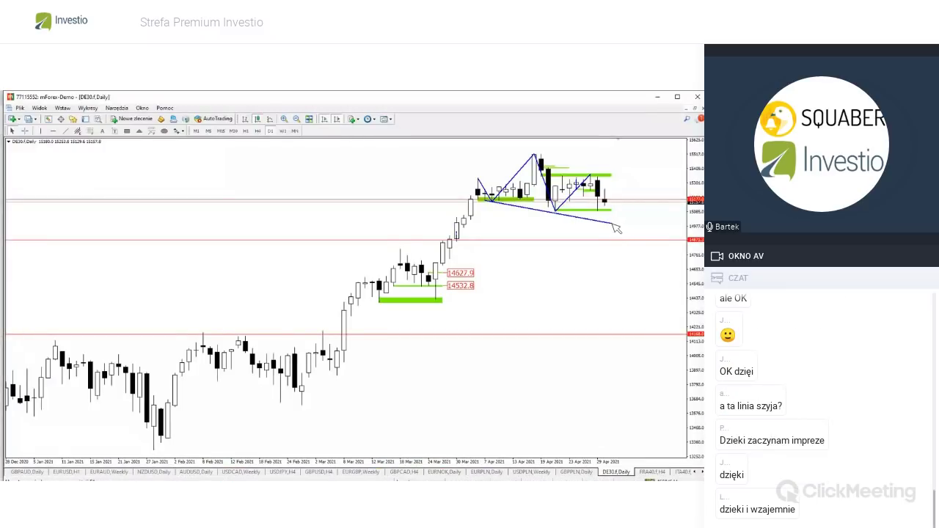
- Raise the later end of DE30's falling blue trend line slightly to fit the April lows, and check it with the crosshair
left_click_drag(615, 225, 618, 222)
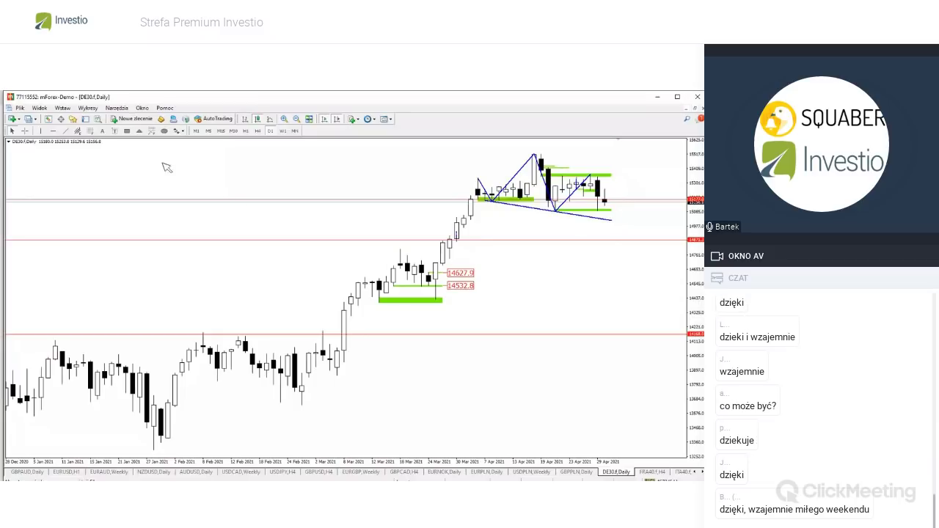
left_click(24, 131)
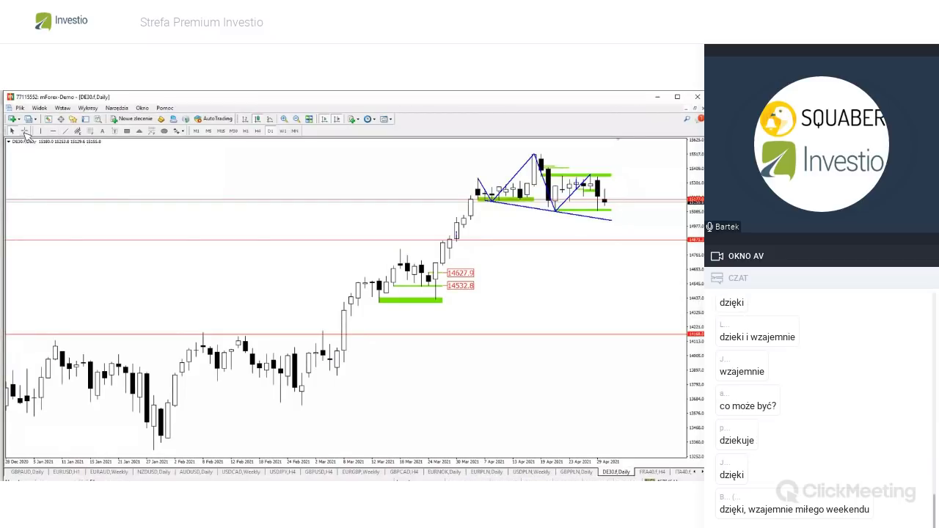
left_click(621, 224)
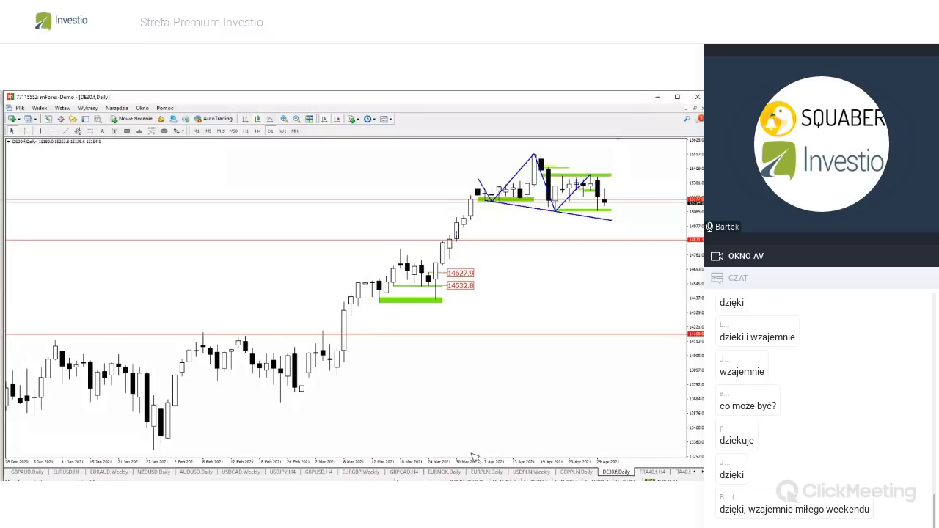
- Open the FRA40 chart on H4 and show it on the daily timeframe
left_click(650, 472)
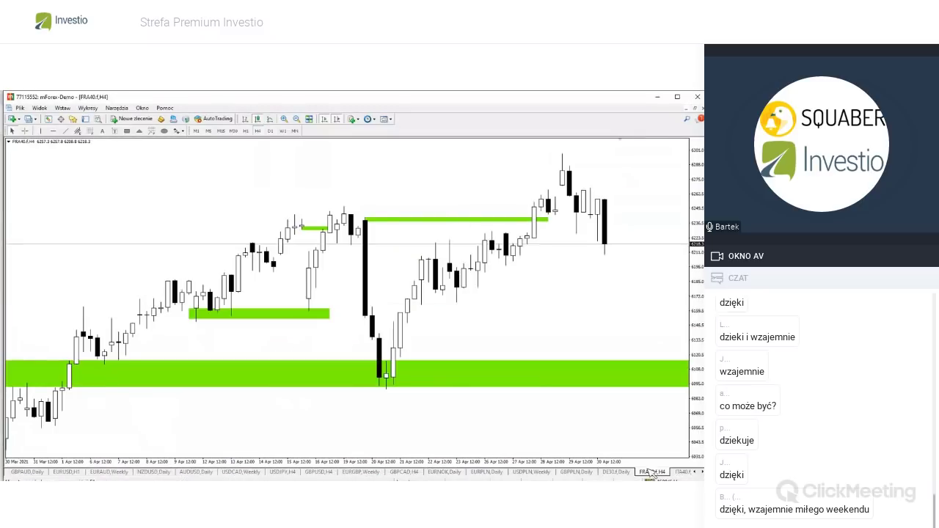
left_click(271, 130)
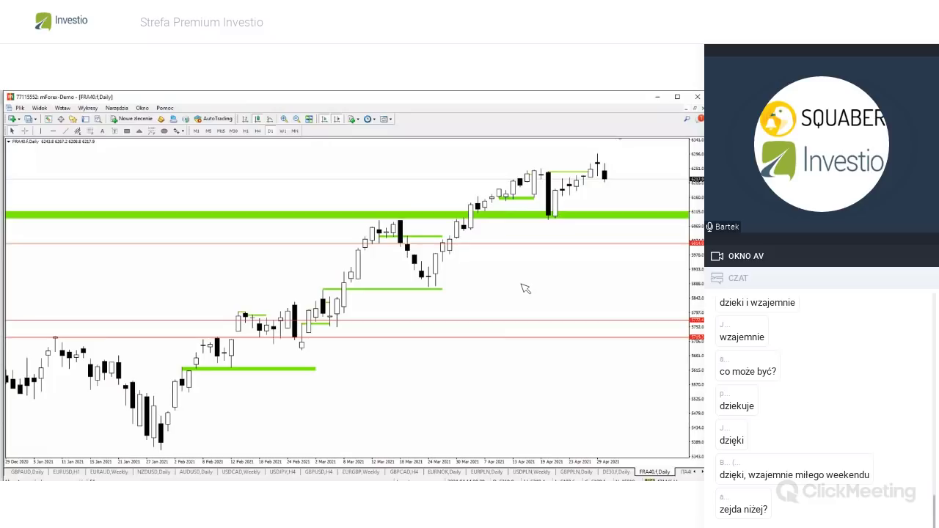
- Switch to the ClickMeeting webinar window in Chrome to check the participants' chat
mouse_move(352, 480)
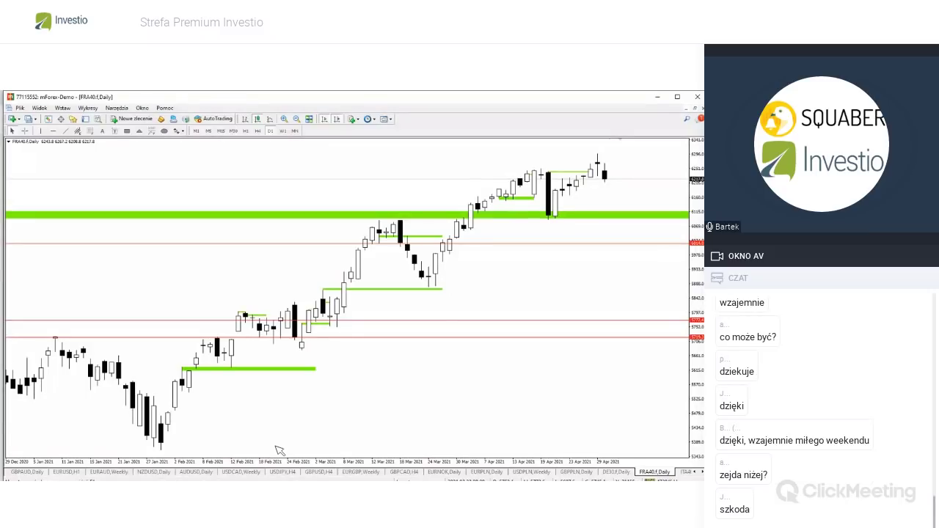
mouse_move(381, 478)
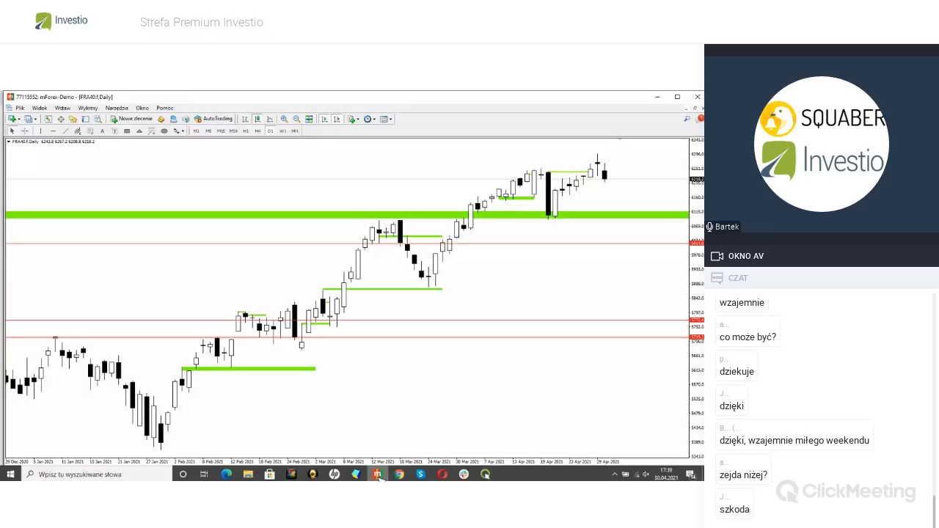
left_click(399, 445)
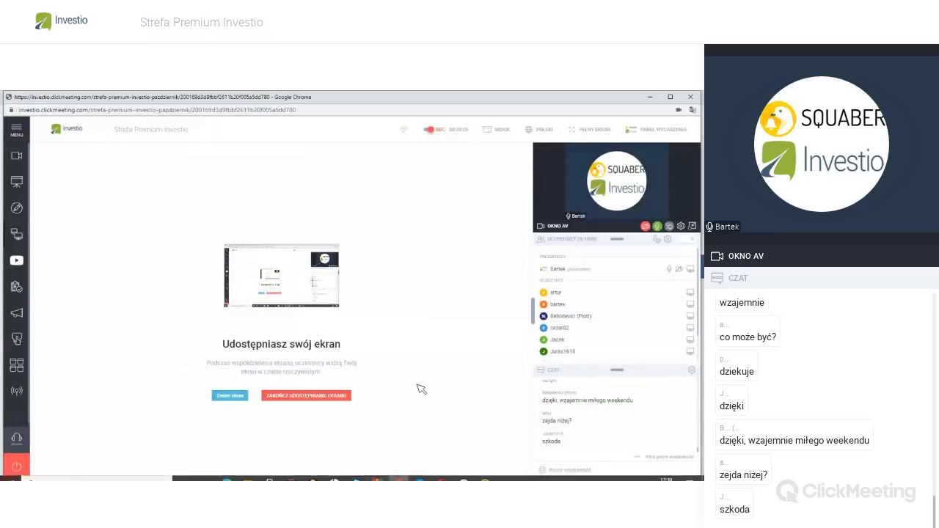